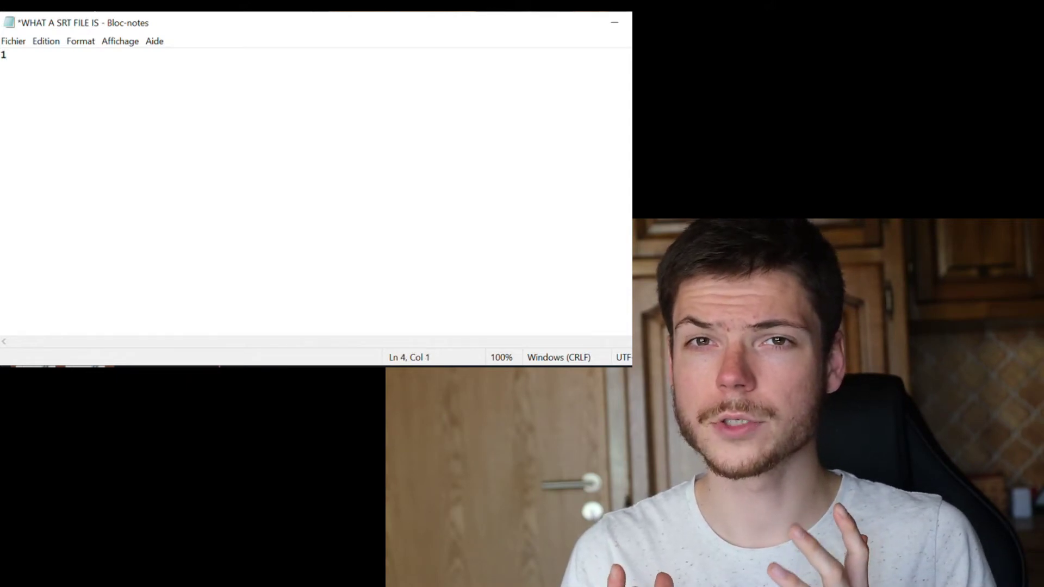
Number the remaining subtitle blocks 3, 4 and 5, with blank lines between them.
{"action": "type", "text": "3"}
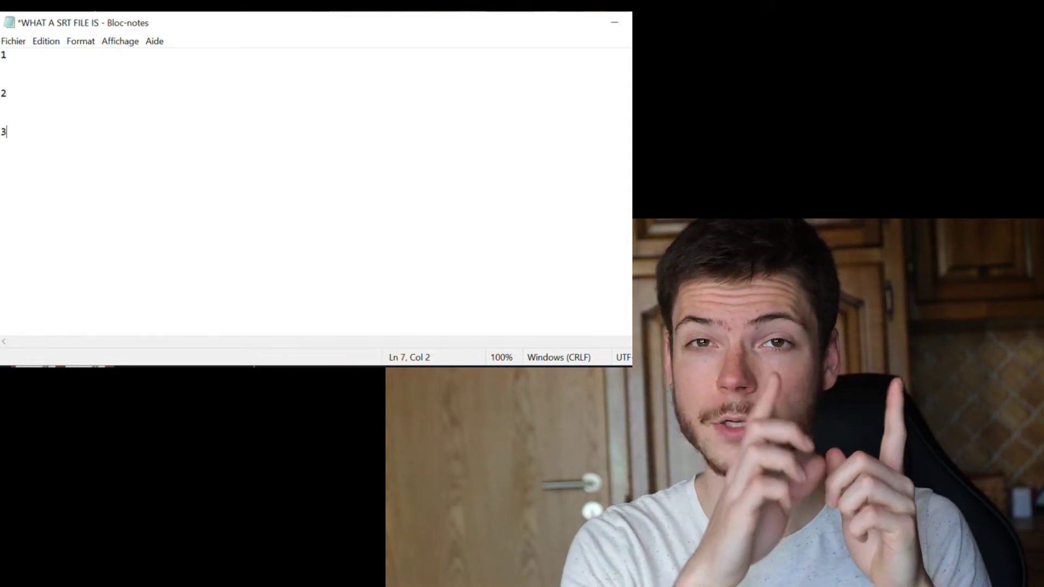
{"action": "key", "text": "Return"}
{"action": "key", "text": "Return"}
{"action": "key", "text": "Return"}
{"action": "type", "text": "4"}
{"action": "key", "text": "Return"}
{"action": "key", "text": "Return"}
{"action": "key", "text": "Return"}
{"action": "type", "text": "5"}
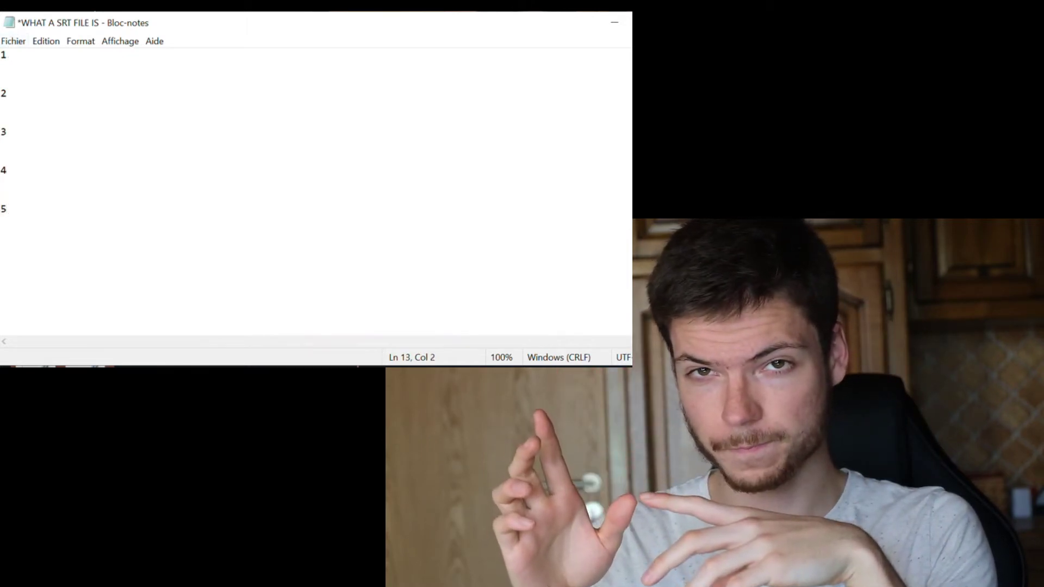
Fill block 1 with timing 00:00:50 --> 00:01:30 and the line 'I love playing volleyball!'.
{"action": "left_click", "coordinate": [2, 67]}
{"action": "type", "text": "00"}
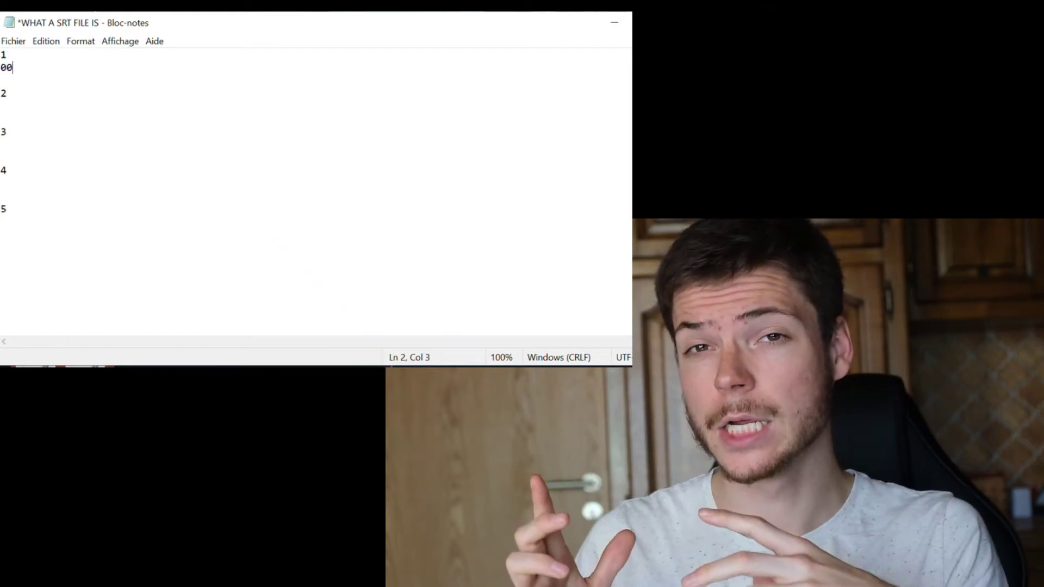
{"action": "type", "text": ":00:"}
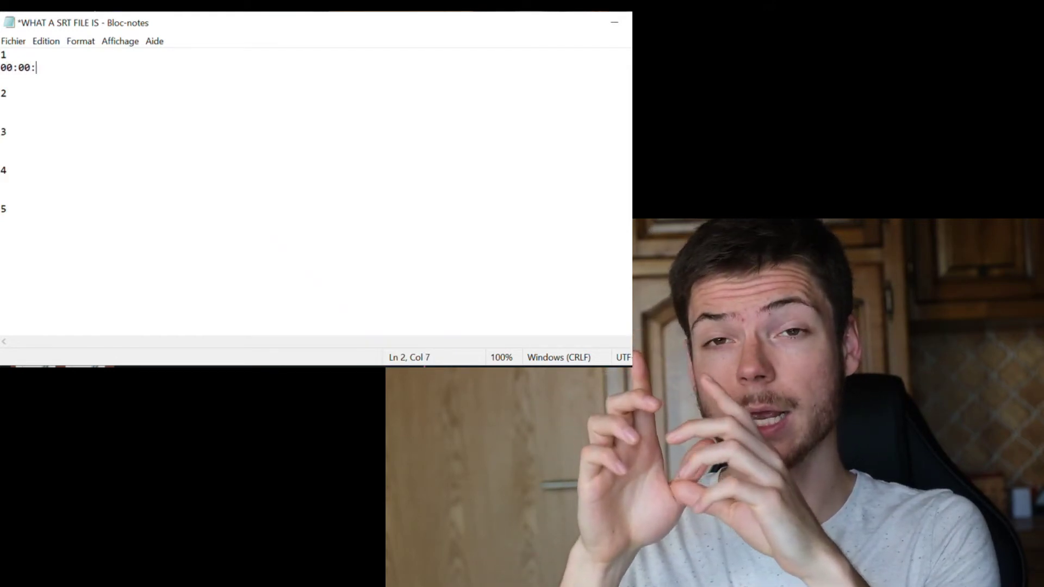
{"action": "type", "text": "50 --"}
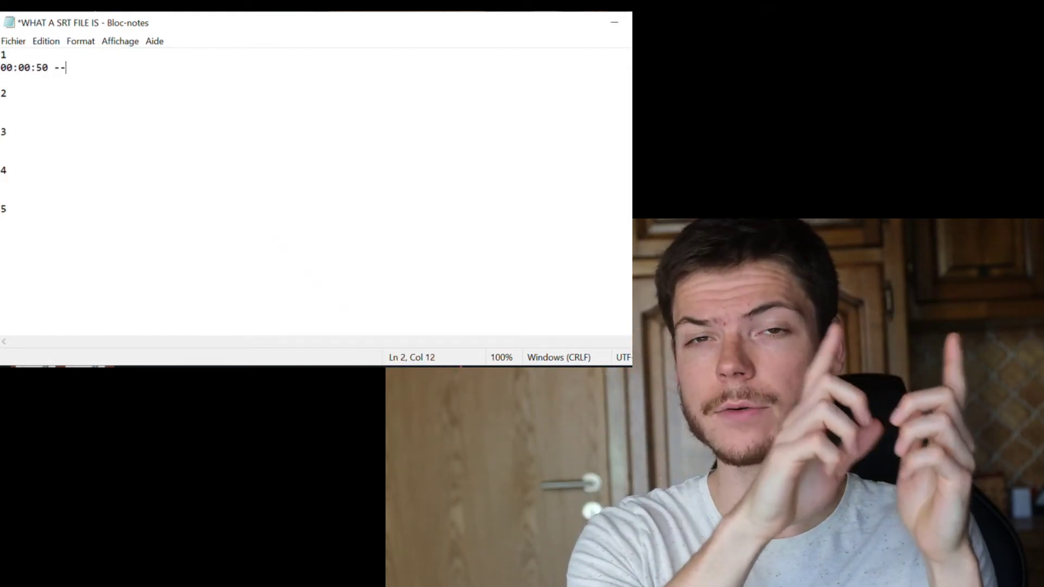
{"action": "type", "text": "> 00"}
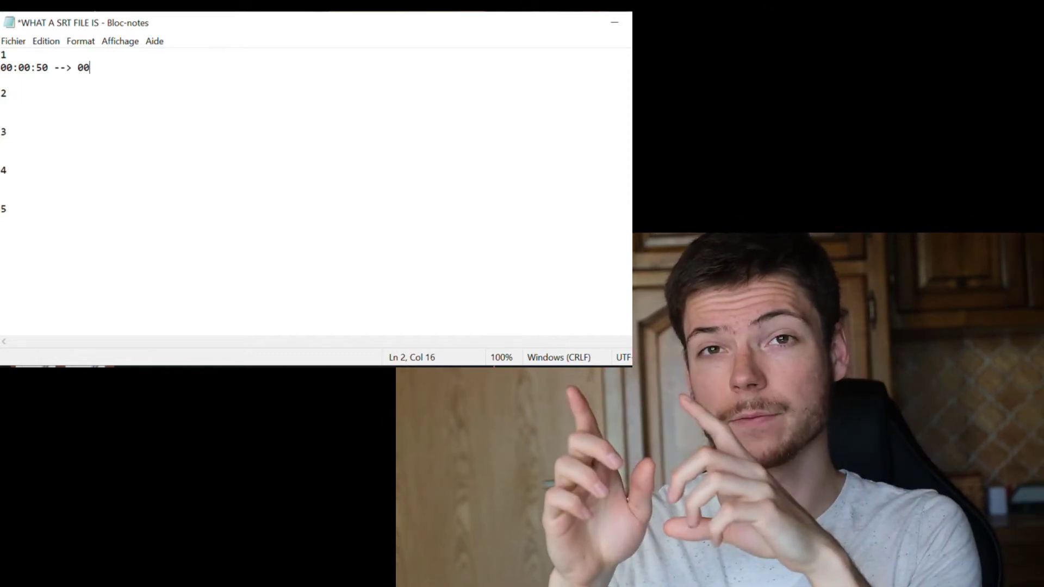
{"action": "type", "text": ":01:"}
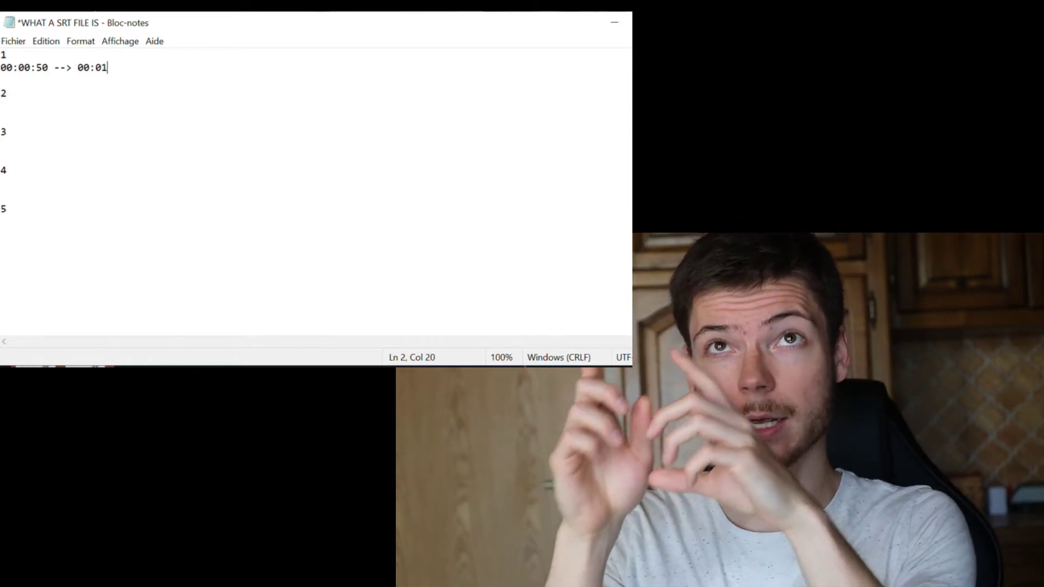
{"action": "type", "text": "30"}
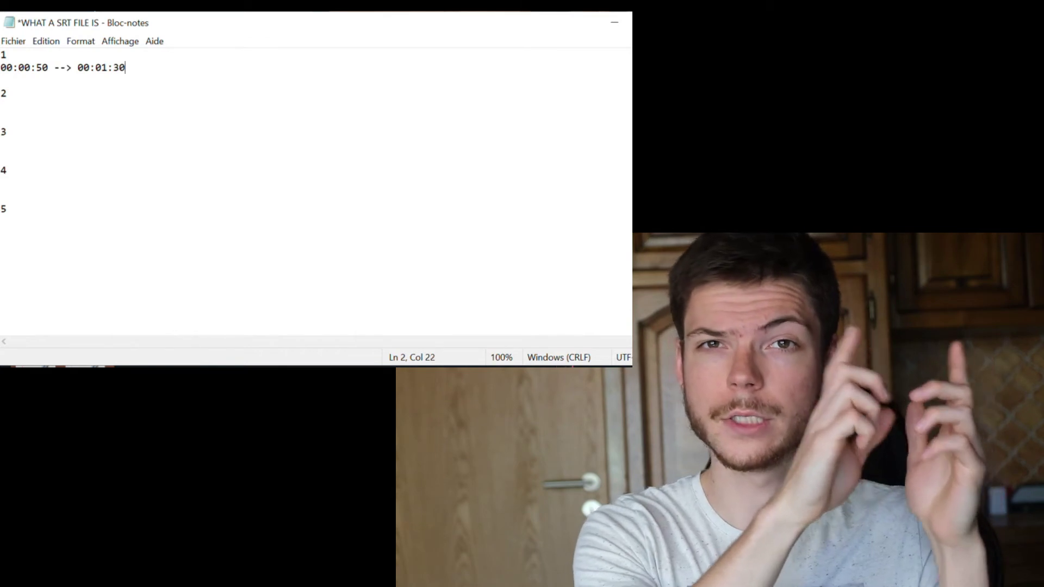
{"action": "key", "text": "Return"}
{"action": "type", "text": "I"}
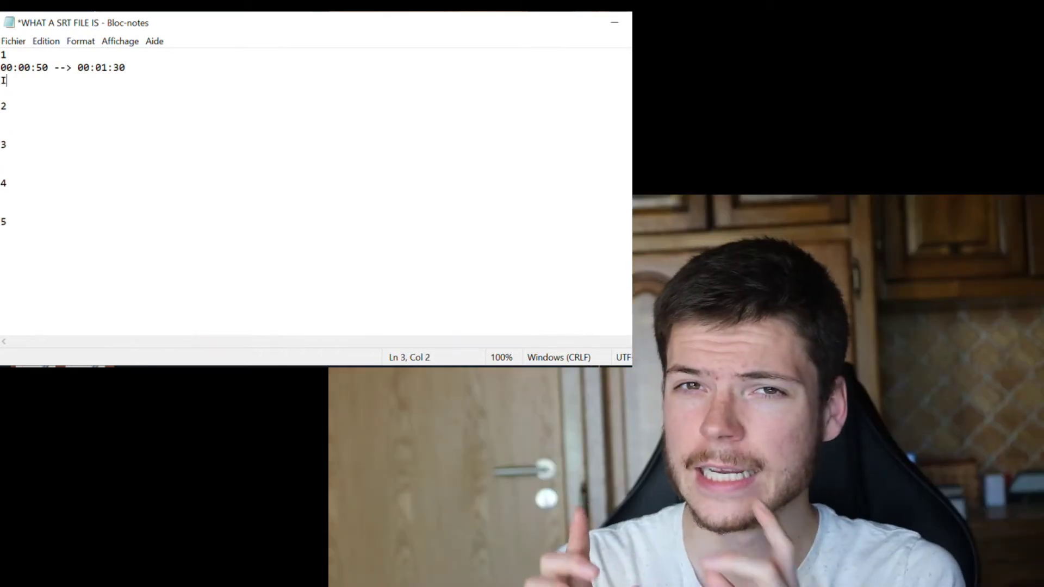
{"action": "type", "text": " love playi"}
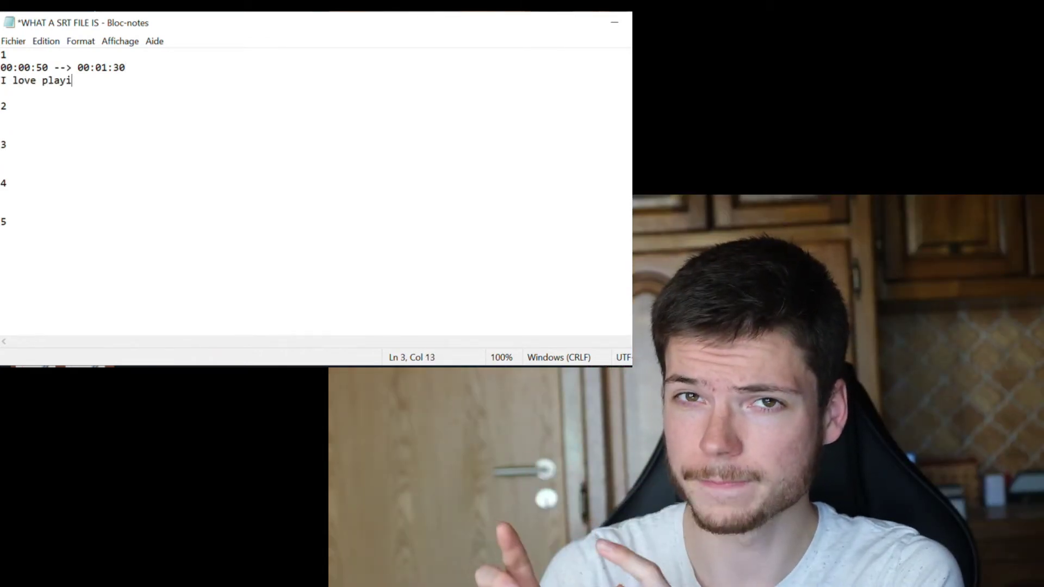
{"action": "type", "text": "ng volleyball!"}
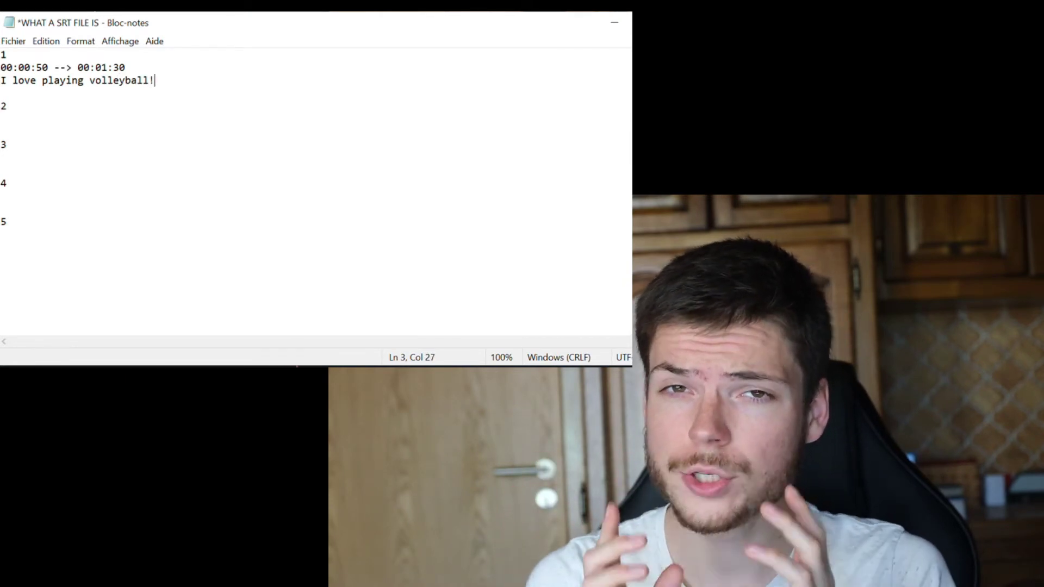
{"action": "key", "text": "shift+Up"}
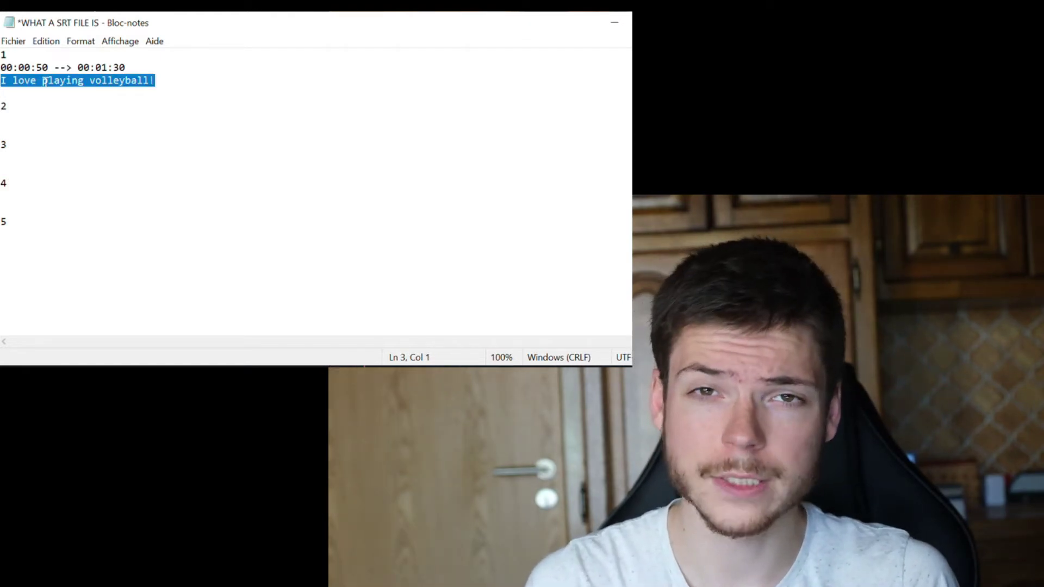
{"action": "left_click", "coordinate": [155, 81]}
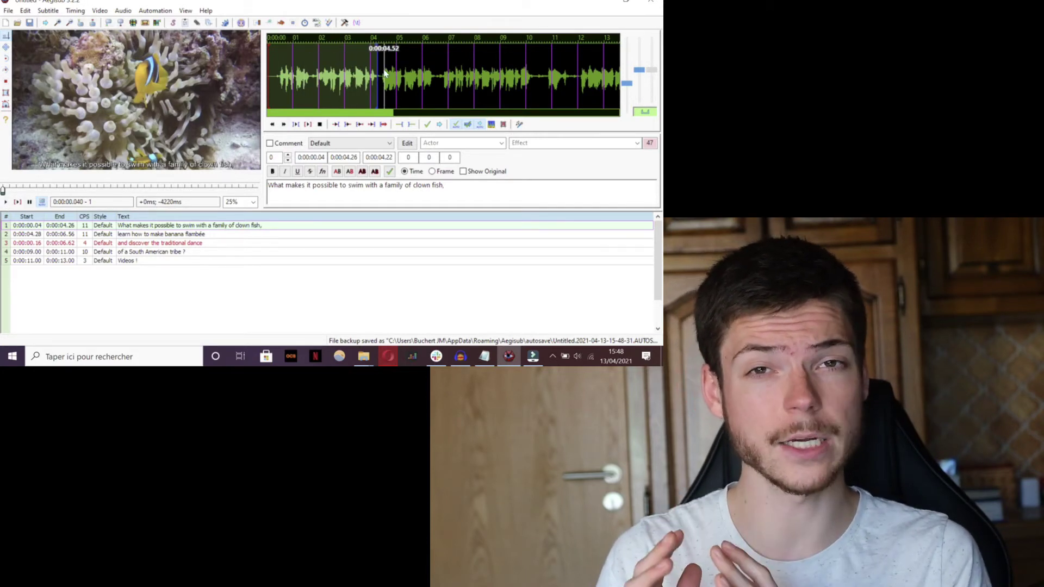
Retime the traditional dance subtitle on the waveform to run from 0:00:06.74 to 0:00:09.00.
{"action": "left_click", "coordinate": [4, 204]}
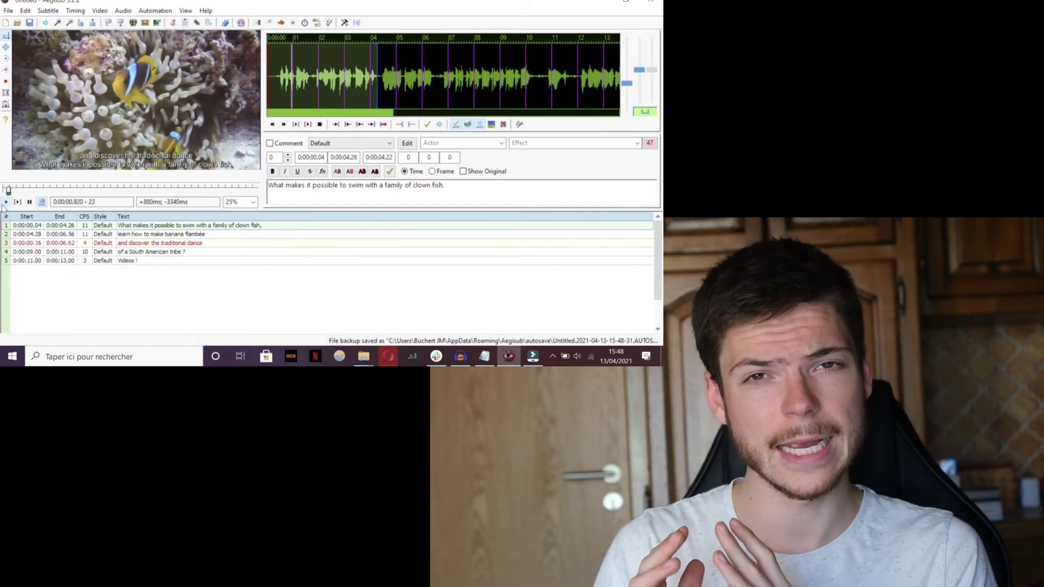
{"action": "left_click", "coordinate": [161, 243]}
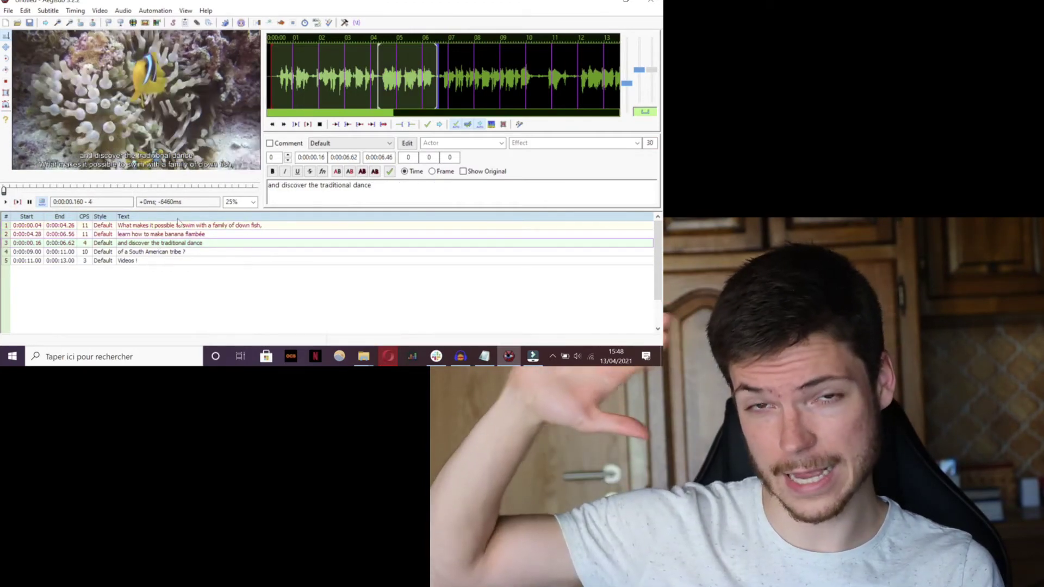
{"action": "left_click", "coordinate": [376, 69]}
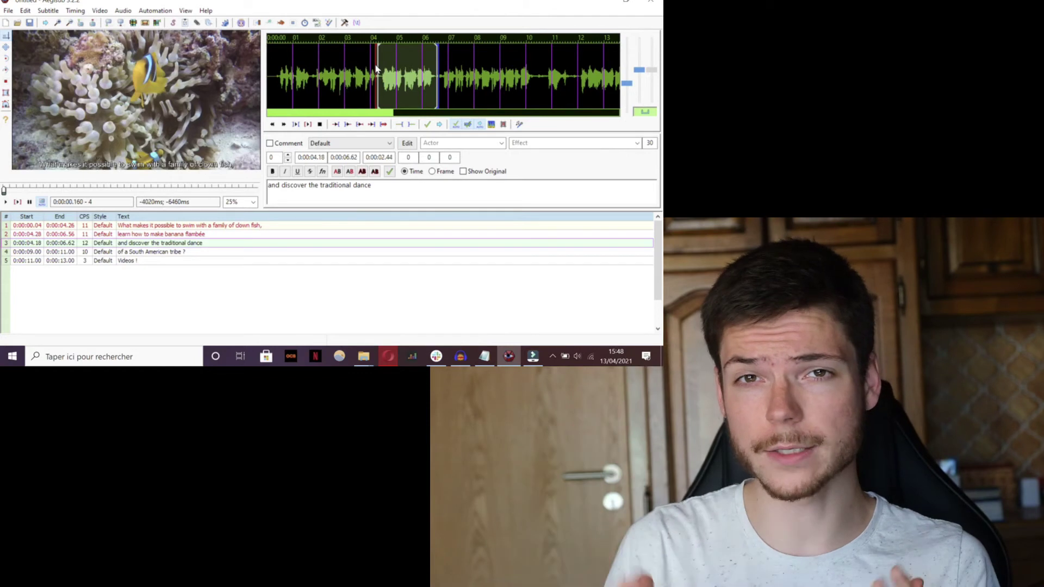
{"action": "left_click", "coordinate": [437, 69]}
{"action": "mouse_move", "coordinate": [438, 69]}
{"action": "left_mouse_down"}
{"action": "mouse_move", "coordinate": [545, 70]}
{"action": "mouse_move", "coordinate": [534, 71]}
{"action": "left_mouse_up"}
Play back from the banana flambée line and from the dance line to check the new timing.
{"action": "left_click", "coordinate": [161, 235]}
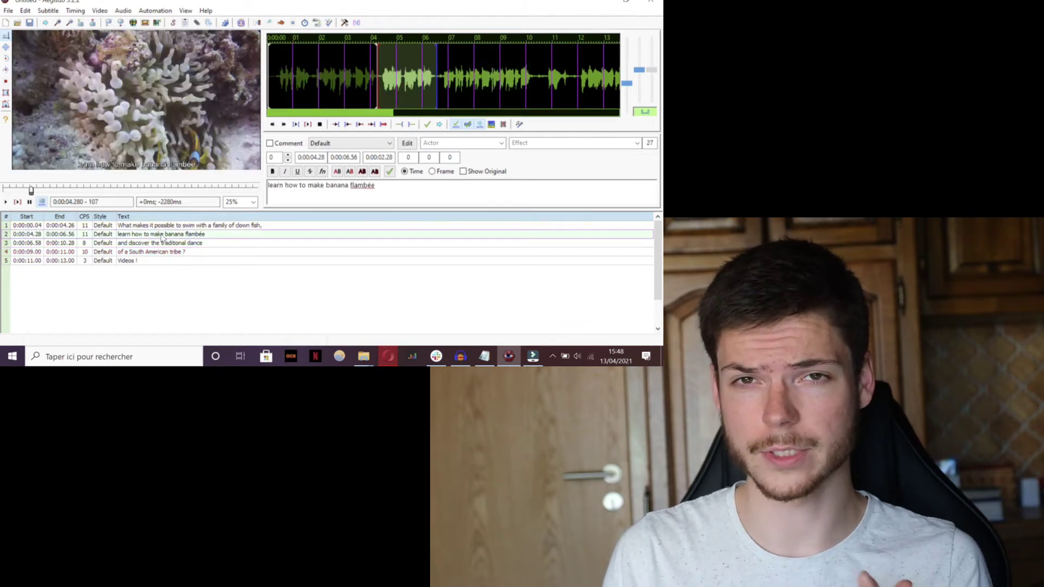
{"action": "left_click", "coordinate": [6, 203]}
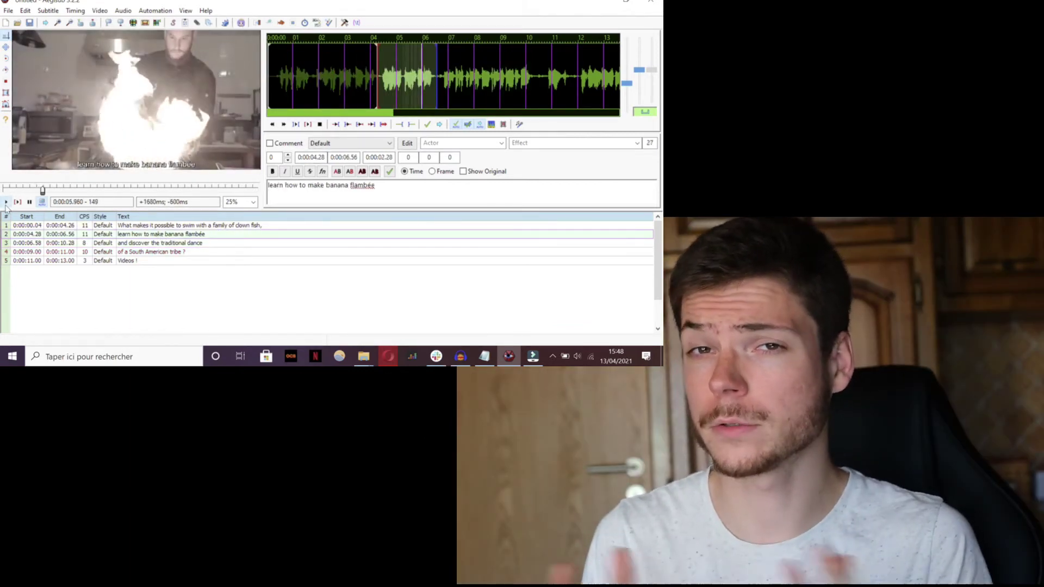
{"action": "left_click", "coordinate": [145, 244]}
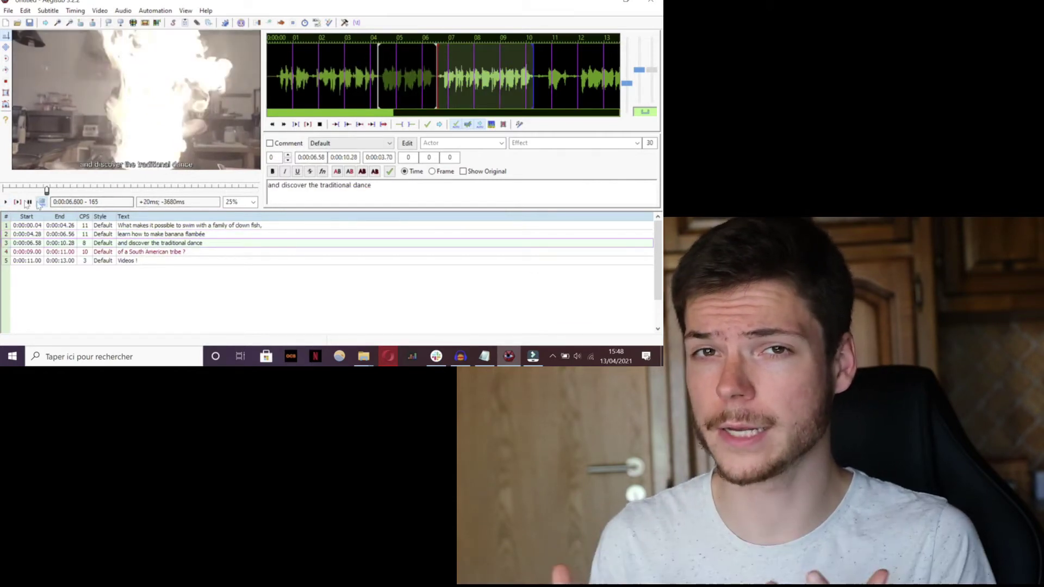
{"action": "left_click", "coordinate": [5, 203]}
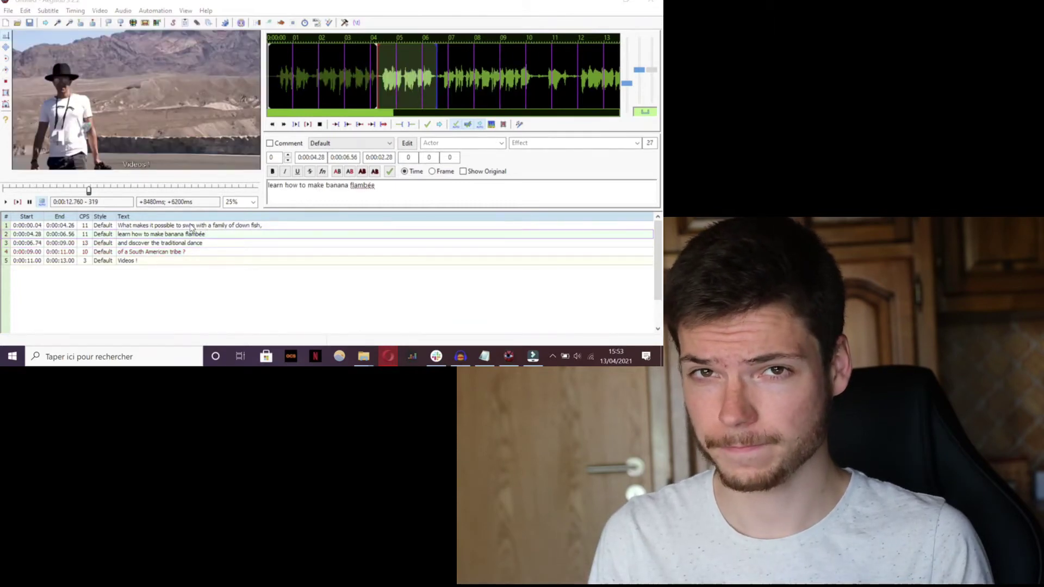
Preview each subtitle line in turn, ending on the 'Videos !' line.
{"action": "left_click", "coordinate": [191, 225]}
{"action": "left_click", "coordinate": [192, 233]}
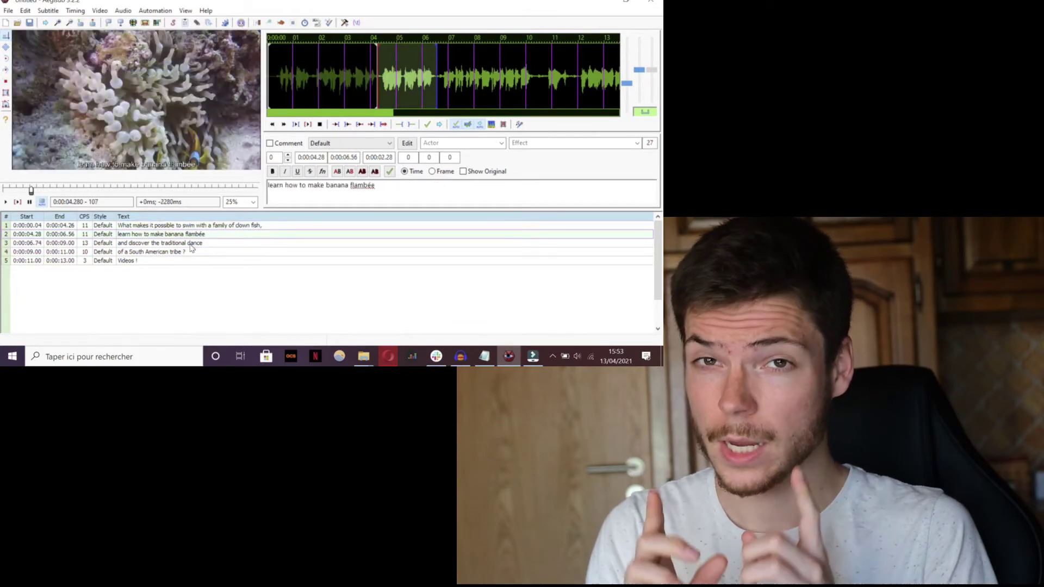
{"action": "left_click", "coordinate": [191, 243]}
{"action": "left_click", "coordinate": [191, 251]}
{"action": "left_click", "coordinate": [192, 262]}
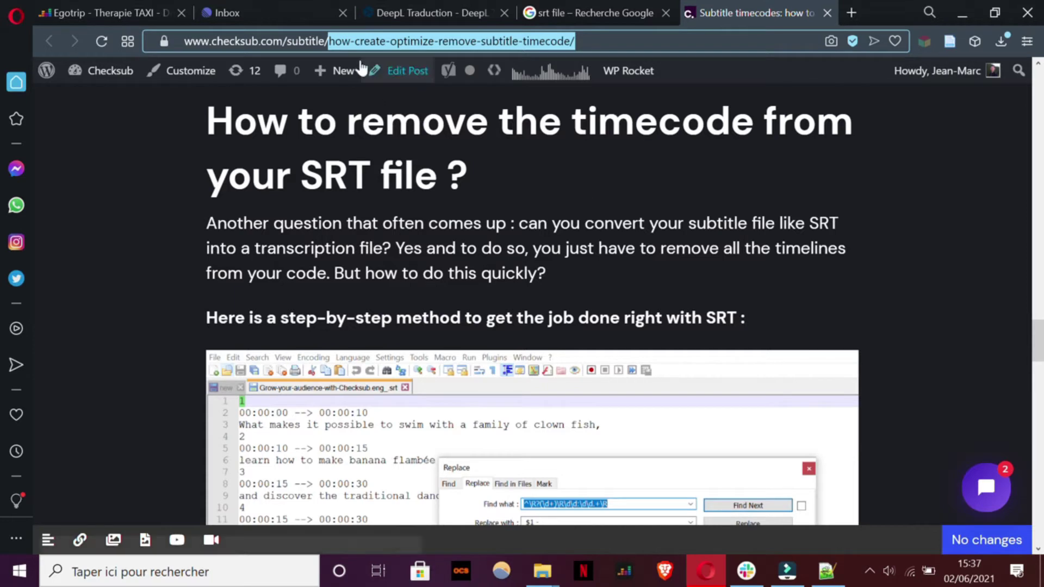
Select the timecode-matching regex from step 4 of the Checksub article, then switch to the SRT file in Notepad++.
{"action": "left_click", "coordinate": [336, 42]}
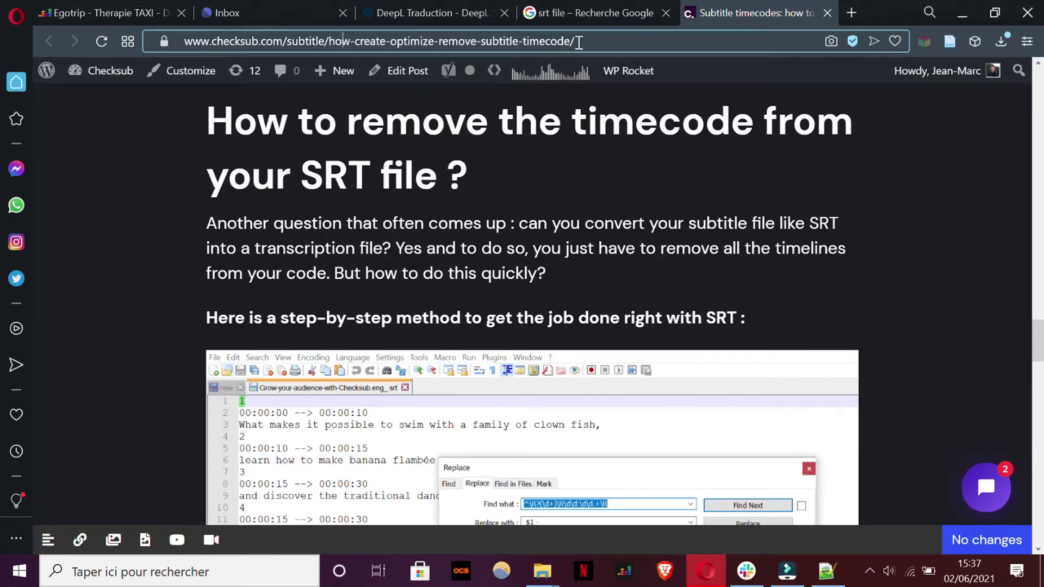
{"action": "left_click_drag", "start_coordinate": [185, 41], "coordinate": [284, 40]}
{"action": "scroll", "coordinate": [542, 216], "scroll_direction": "down", "scroll_amount": 10}
{"action": "scroll", "coordinate": [542, 218], "scroll_direction": "down", "scroll_amount": 5}
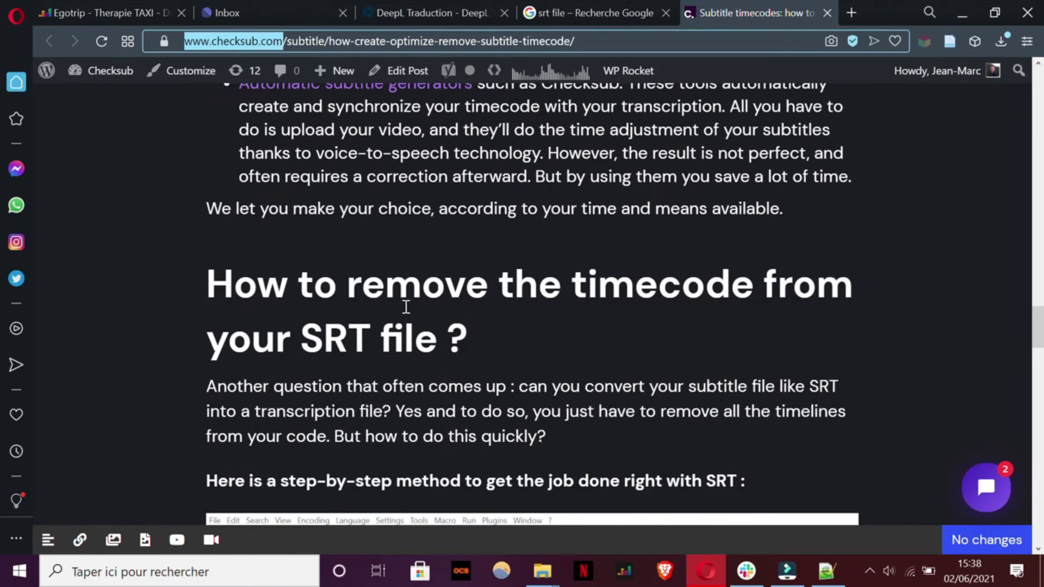
{"action": "scroll", "coordinate": [596, 288], "scroll_direction": "down", "scroll_amount": 12}
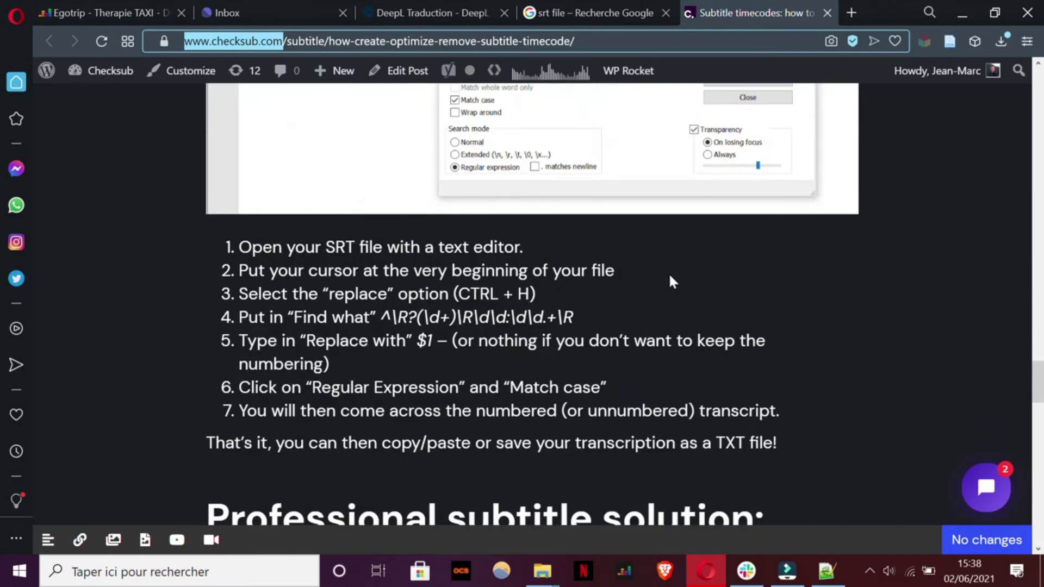
{"action": "left_click_drag", "start_coordinate": [381, 236], "coordinate": [568, 238]}
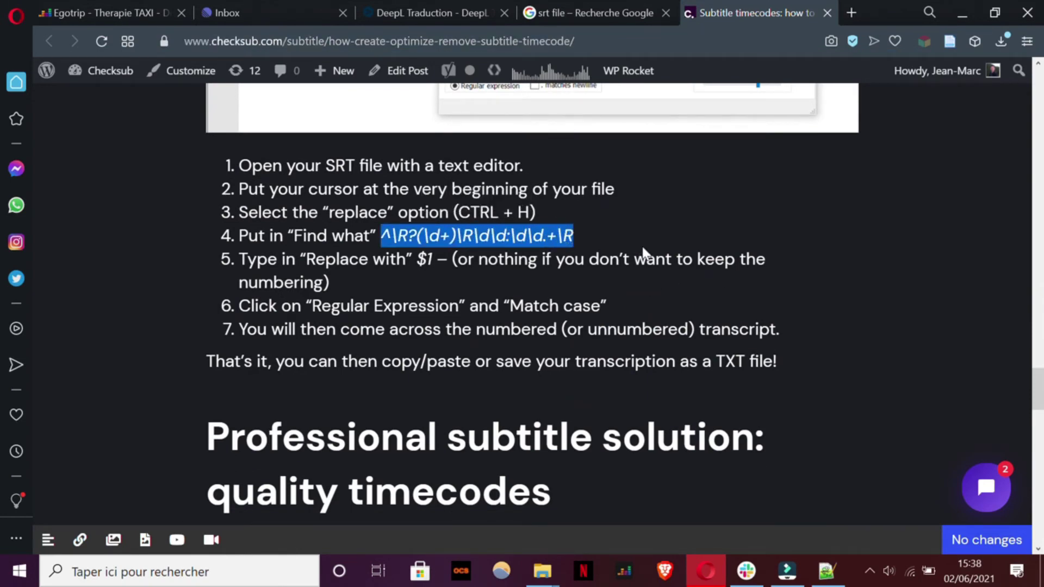
{"action": "scroll", "coordinate": [641, 250], "scroll_direction": "down", "scroll_amount": 2}
{"action": "left_click", "coordinate": [825, 572]}
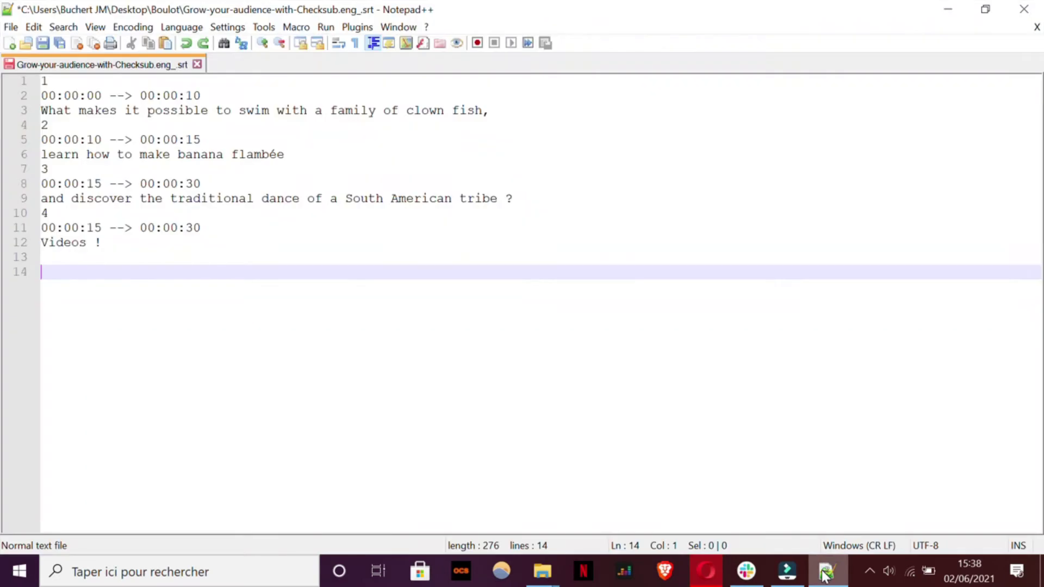
Resize Notepad++ over the article and open Find and Replace with the timecode pattern.
{"action": "left_click_drag", "start_coordinate": [385, 9], "coordinate": [424, 76]}
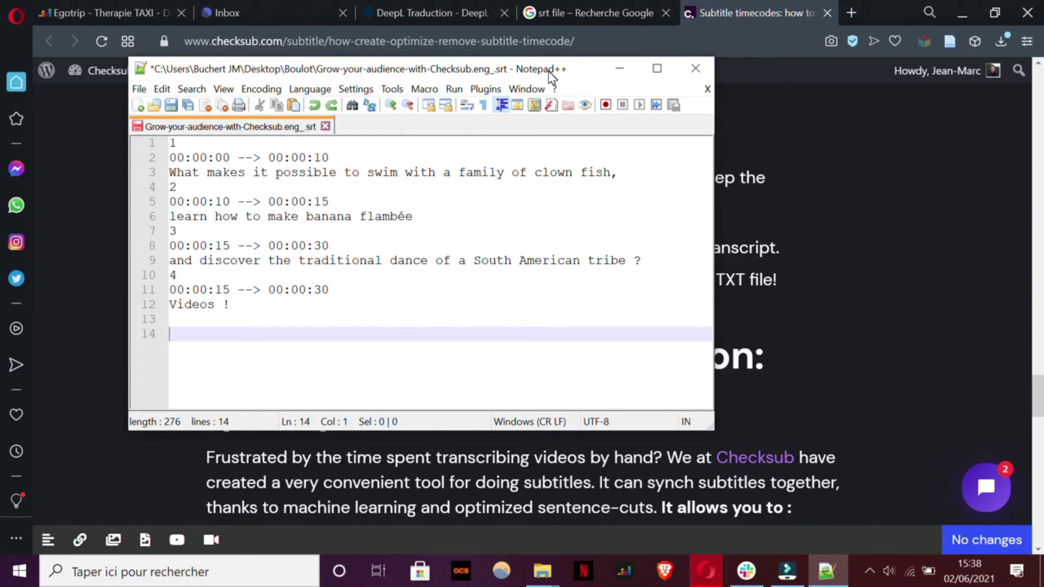
{"action": "left_click", "coordinate": [177, 89]}
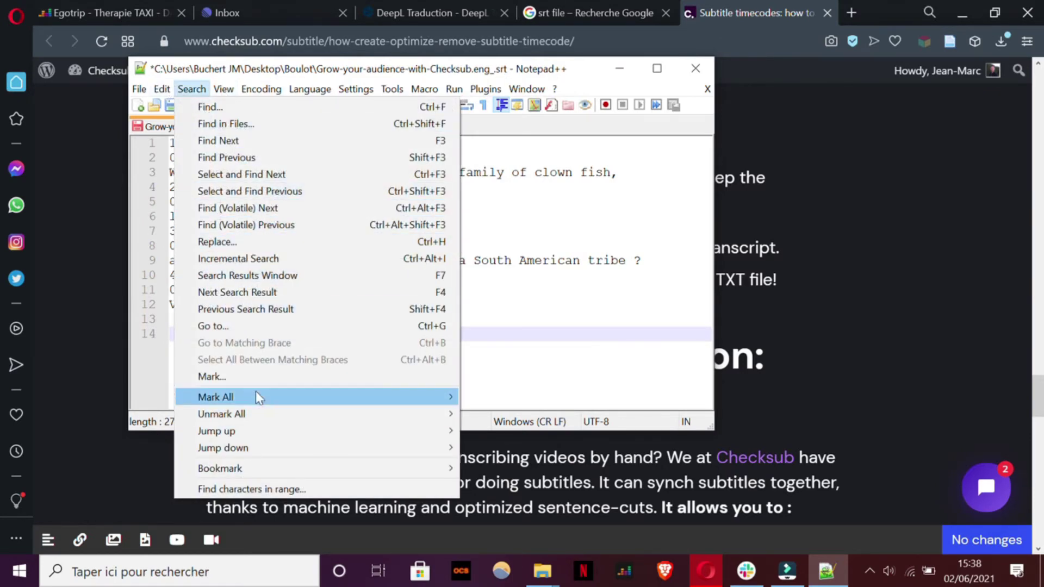
{"action": "left_click", "coordinate": [231, 242]}
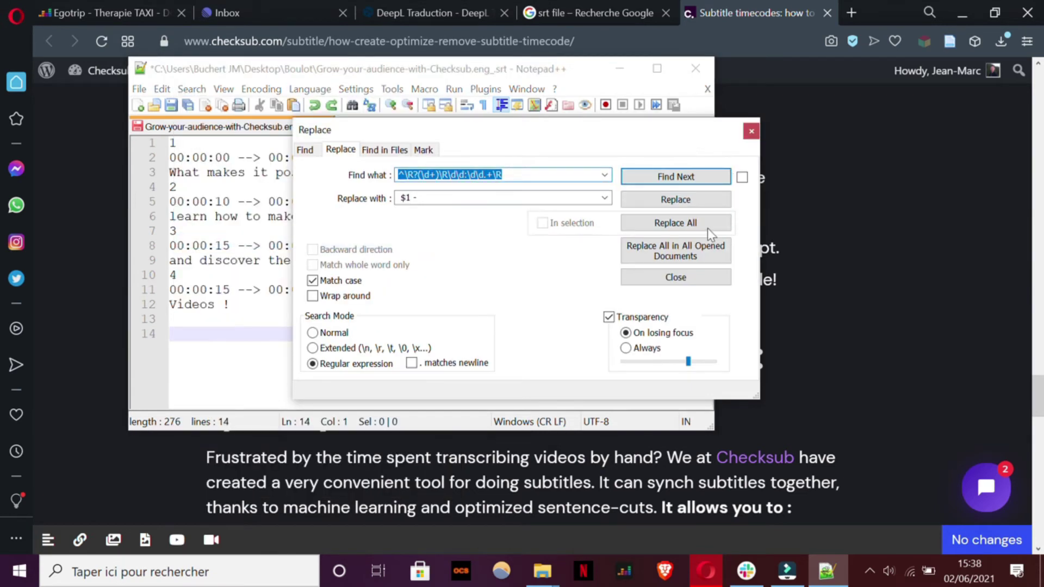
{"action": "left_click", "coordinate": [502, 173]}
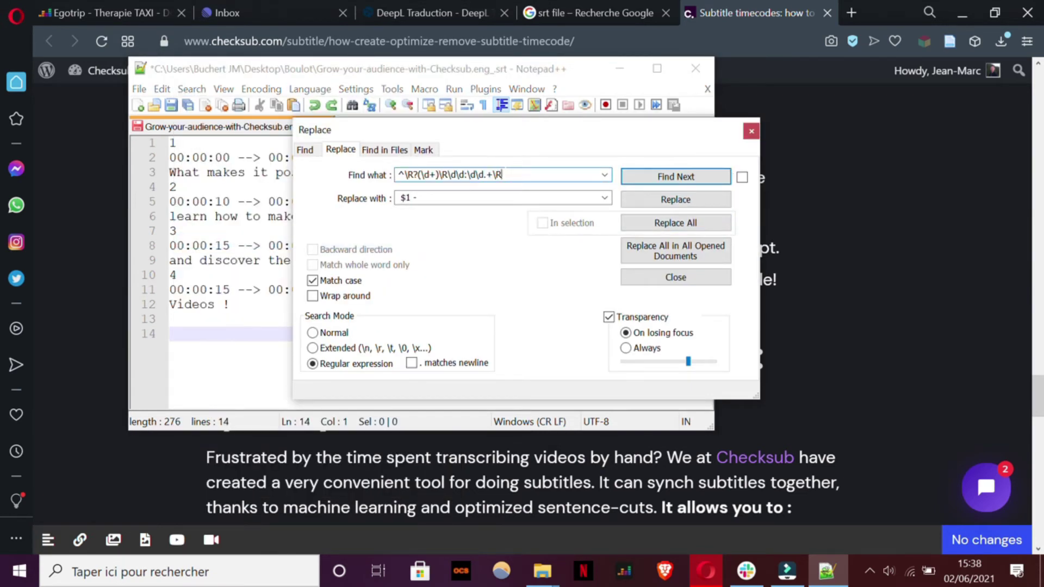
{"action": "key", "text": "Tab"}
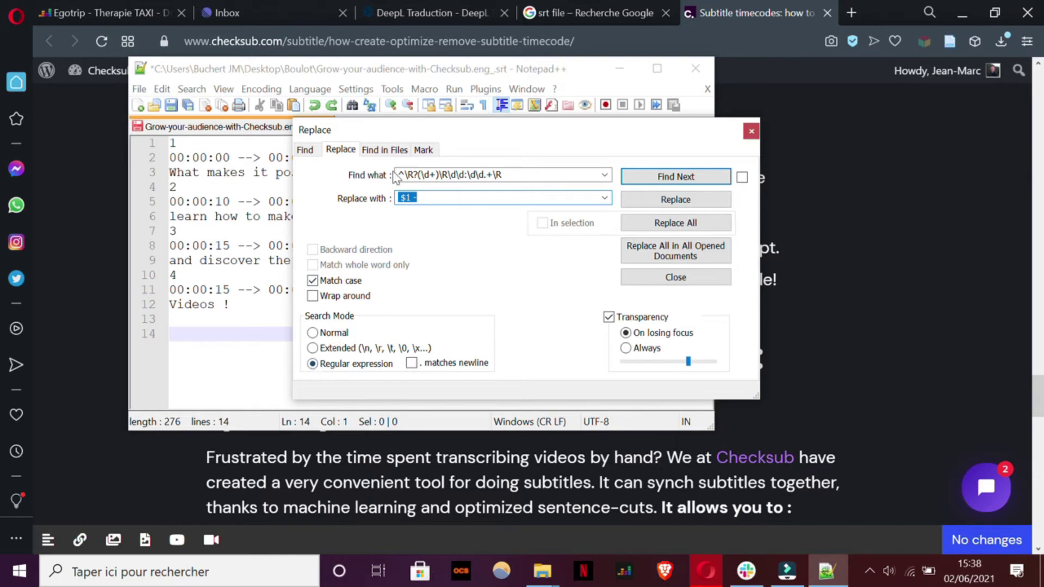
Replace all timecode blocks with the numbered-line replacement, then undo it.
{"action": "left_click_drag", "start_coordinate": [449, 130], "coordinate": [483, 179]}
{"action": "left_click", "coordinate": [169, 143]}
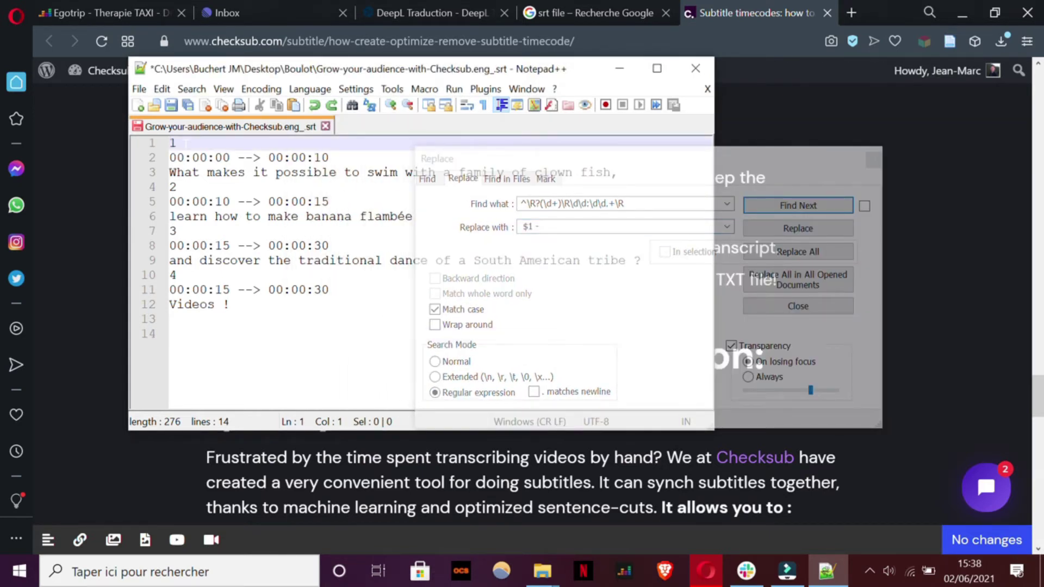
{"action": "left_click", "coordinate": [635, 165]}
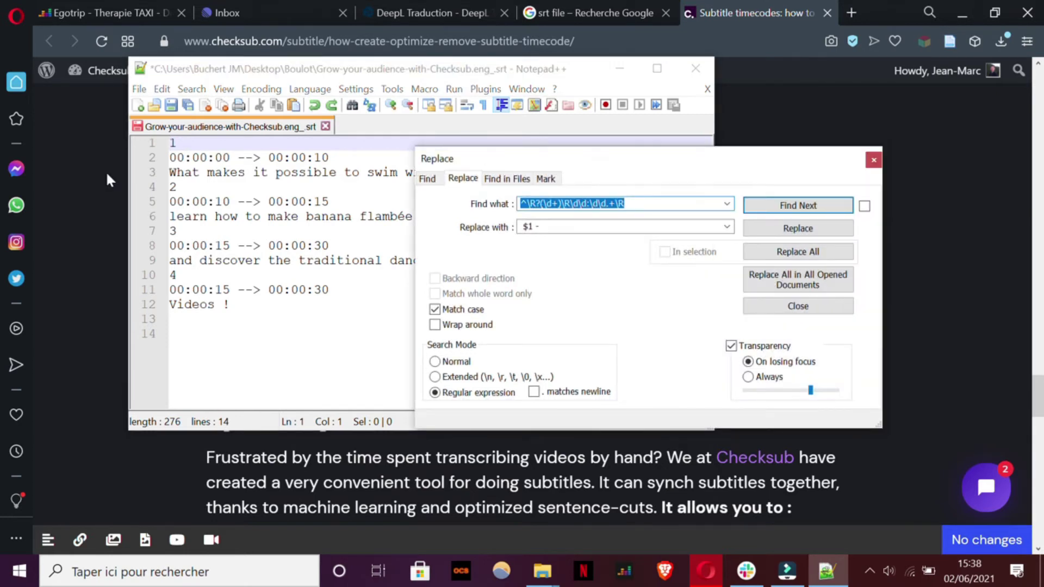
{"action": "left_click", "coordinate": [172, 143]}
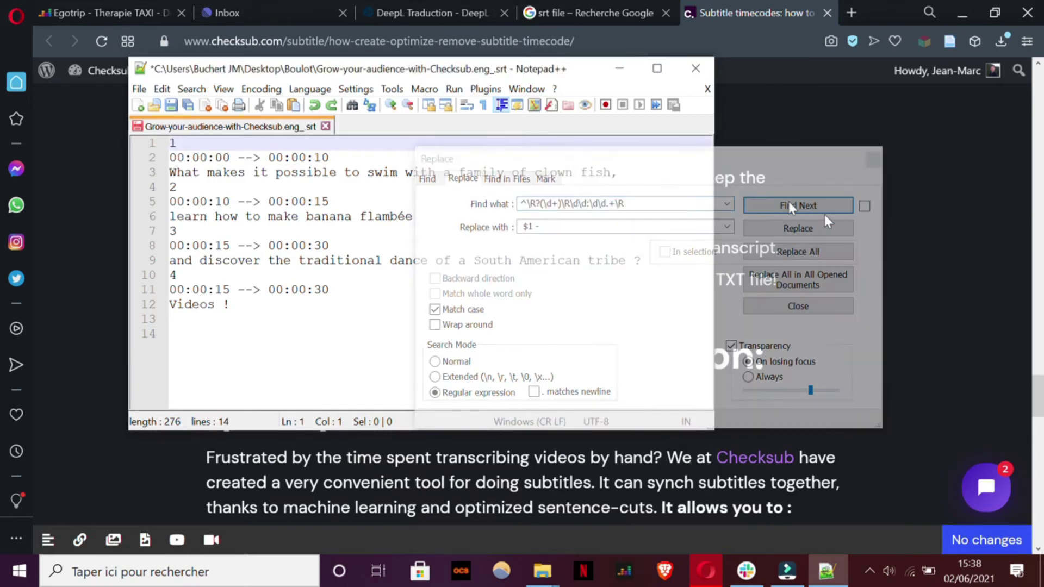
{"action": "left_click", "coordinate": [816, 254]}
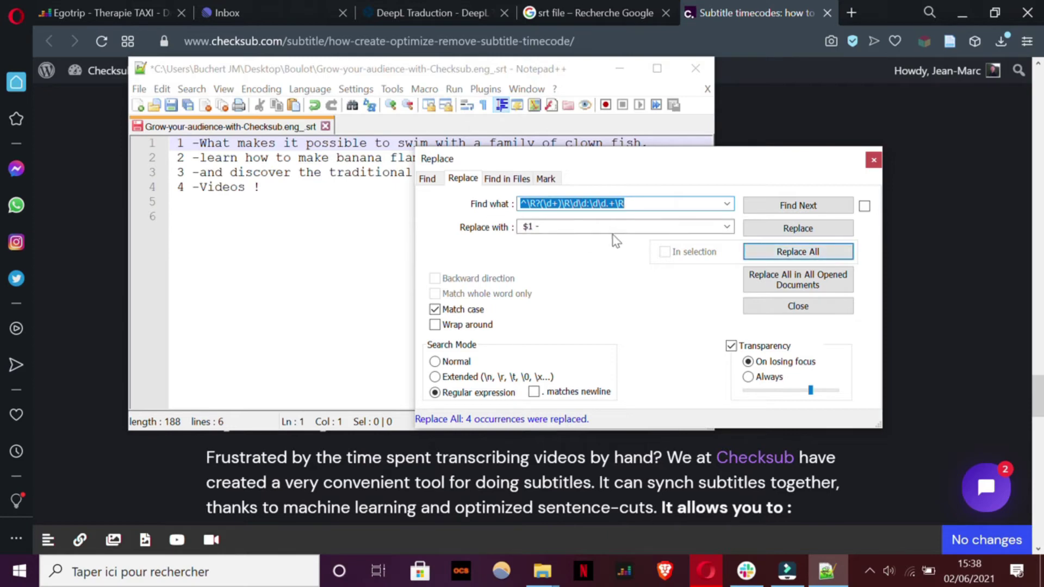
{"action": "left_click", "coordinate": [314, 104]}
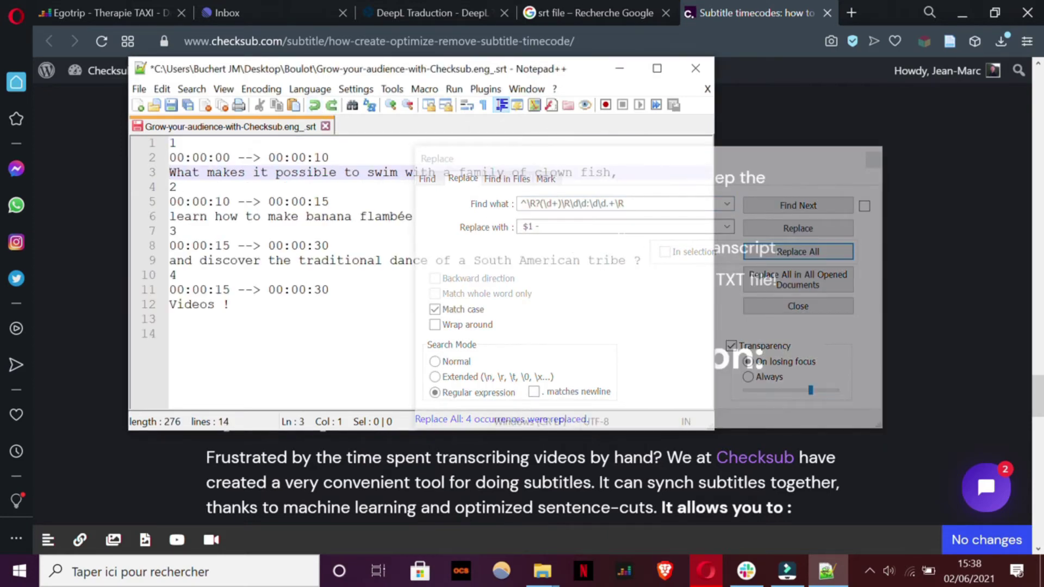
Clear the replacement, strip all timecode blocks, then undo to restore the original subtitles.
{"action": "left_click", "coordinate": [614, 226]}
{"action": "key", "text": "BackSpace"}
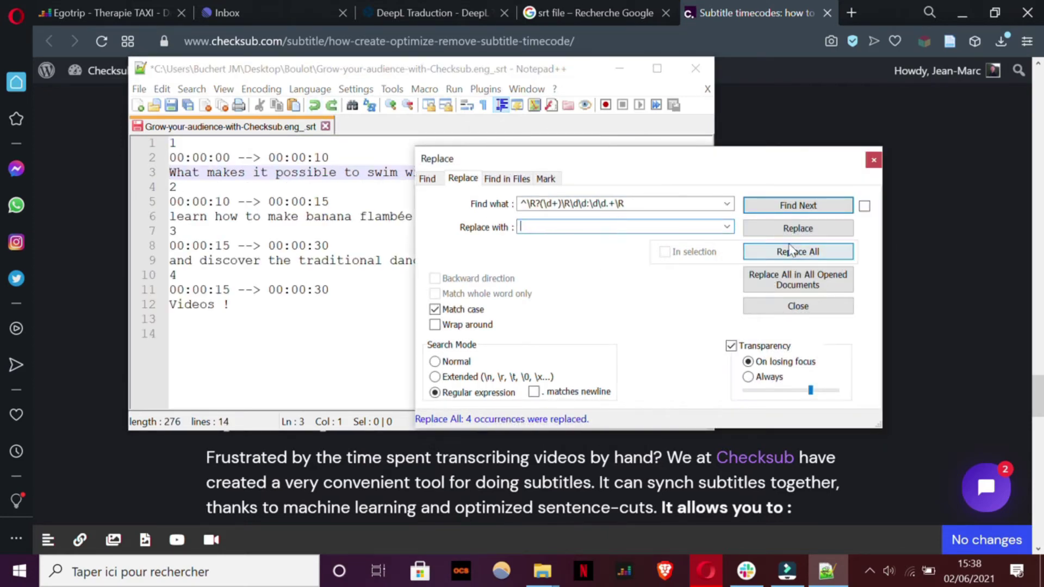
{"action": "left_click", "coordinate": [791, 244]}
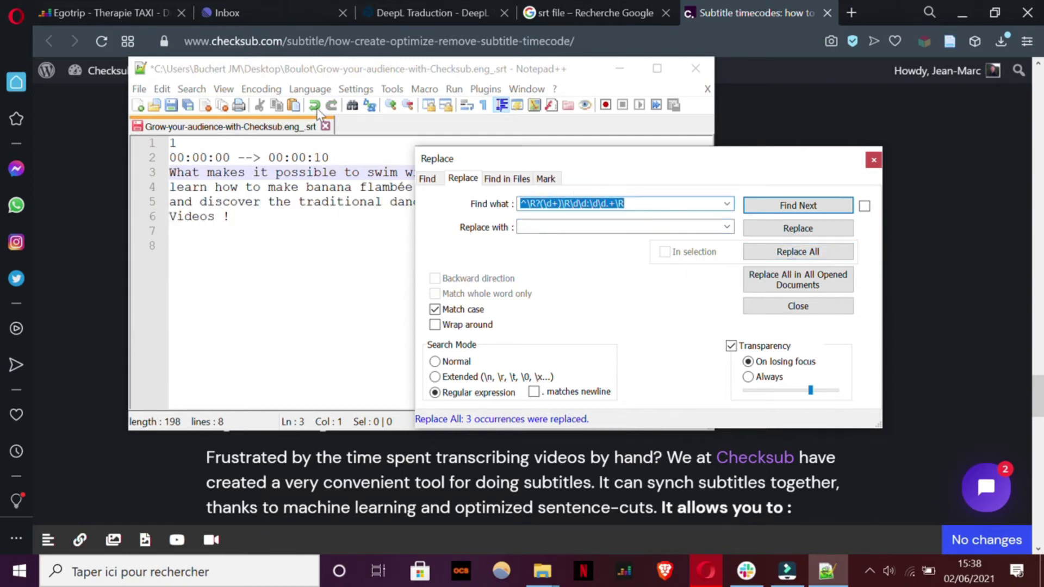
{"action": "left_click", "coordinate": [315, 107]}
{"action": "key", "text": "ctrl+Home"}
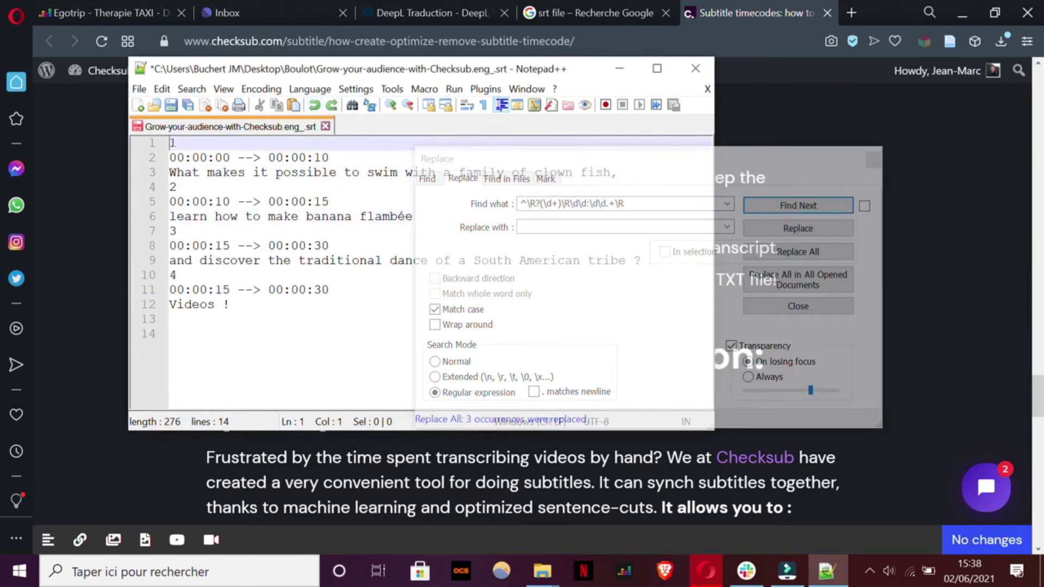
{"action": "left_click", "coordinate": [785, 252]}
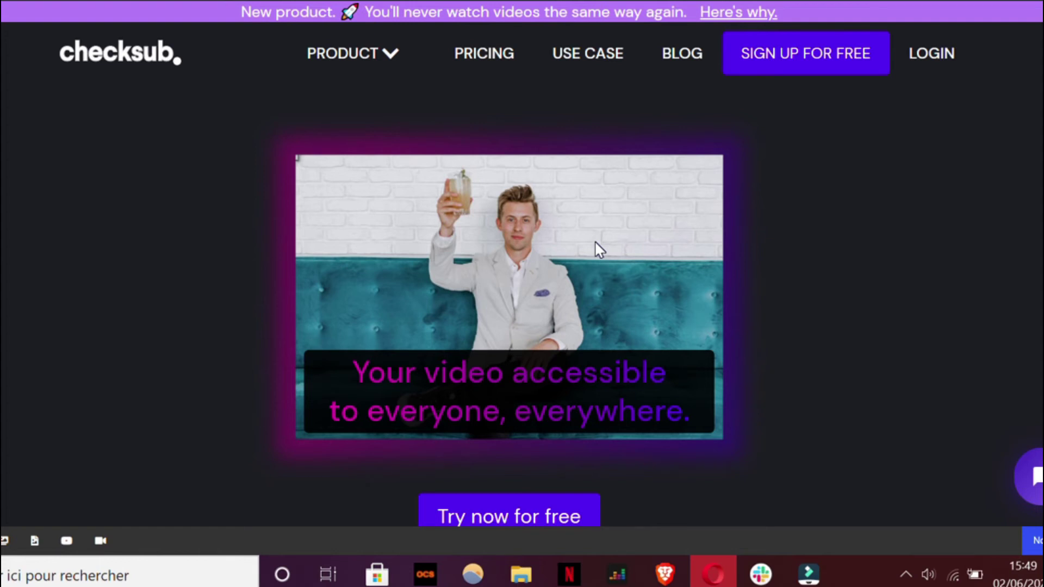
On the Projects dashboard, expand Fontvideo1 and open its English subtitle track.
{"action": "left_click", "coordinate": [811, 36]}
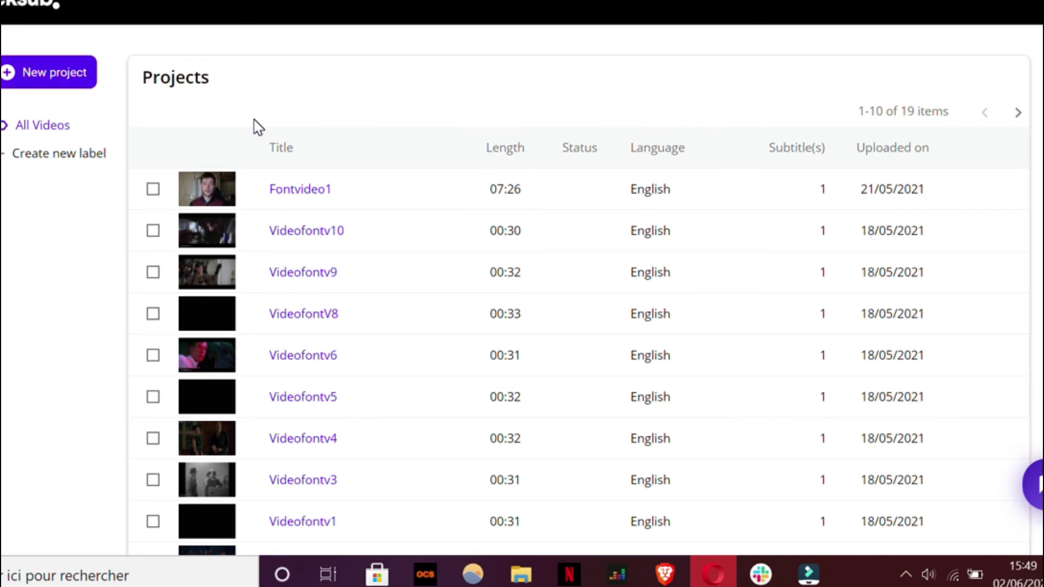
{"action": "scroll", "coordinate": [618, 424], "scroll_direction": "down", "scroll_amount": 3}
{"action": "scroll", "coordinate": [430, 248], "scroll_direction": "up", "scroll_amount": 2}
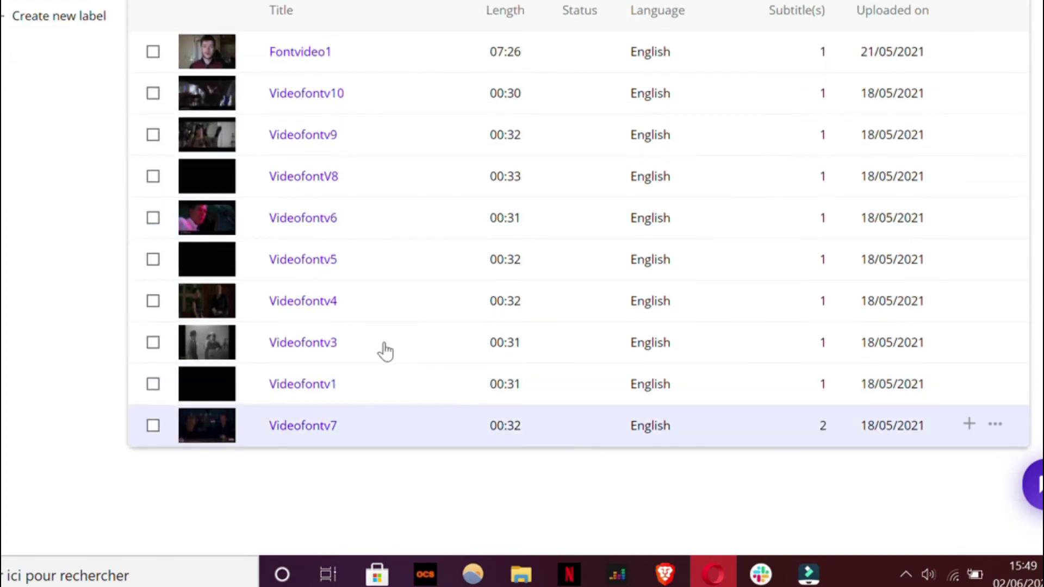
{"action": "left_click", "coordinate": [375, 202]}
{"action": "scroll", "coordinate": [413, 282], "scroll_direction": "down", "scroll_amount": 2}
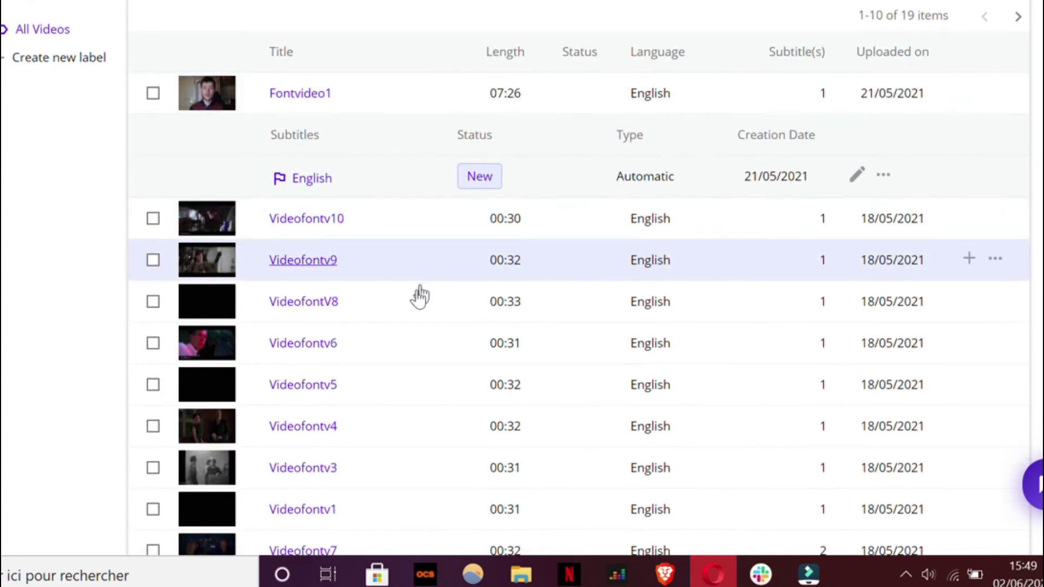
{"action": "left_click", "coordinate": [303, 190]}
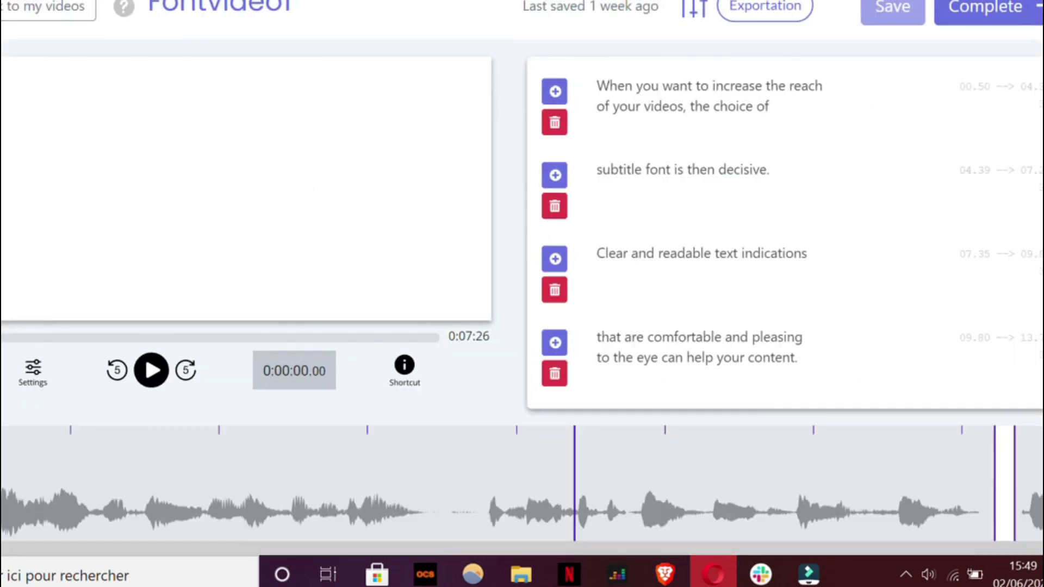
Select the first Fontvideo1 subtitle on the waveform and fine-tune its end boundary.
{"action": "mouse_move", "coordinate": [218, 82]}
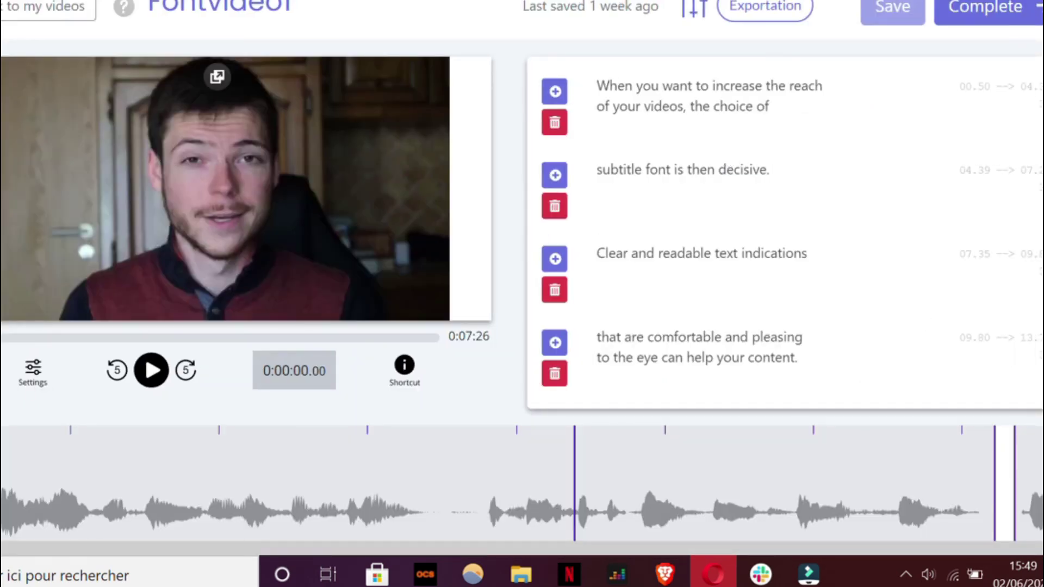
{"action": "scroll", "coordinate": [866, 134], "scroll_direction": "down", "scroll_amount": 3}
{"action": "scroll", "coordinate": [953, 214], "scroll_direction": "up", "scroll_amount": 3}
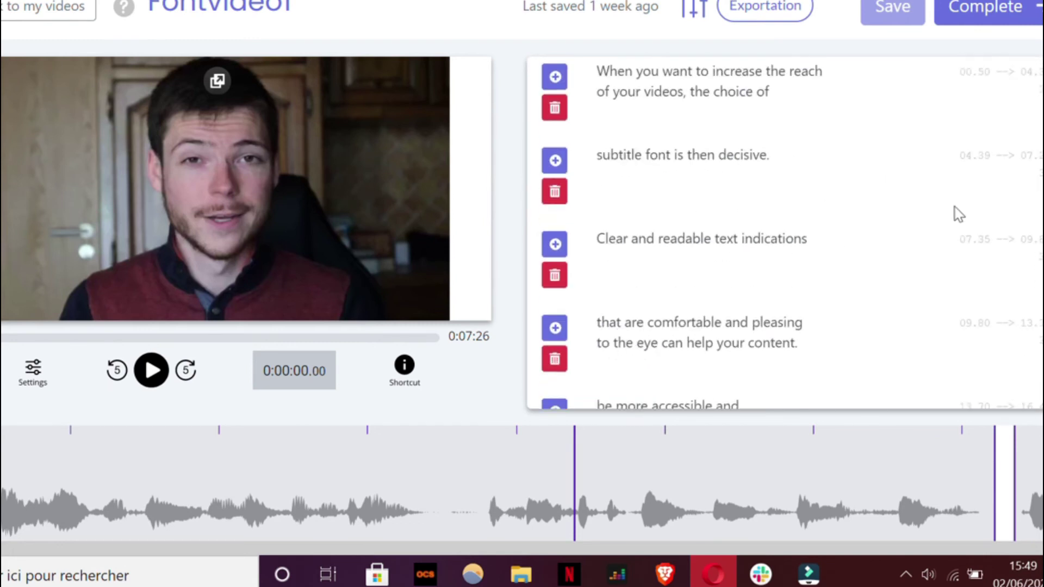
{"action": "scroll", "coordinate": [924, 245], "scroll_direction": "down", "scroll_amount": 3}
{"action": "scroll", "coordinate": [782, 234], "scroll_direction": "up", "scroll_amount": 3}
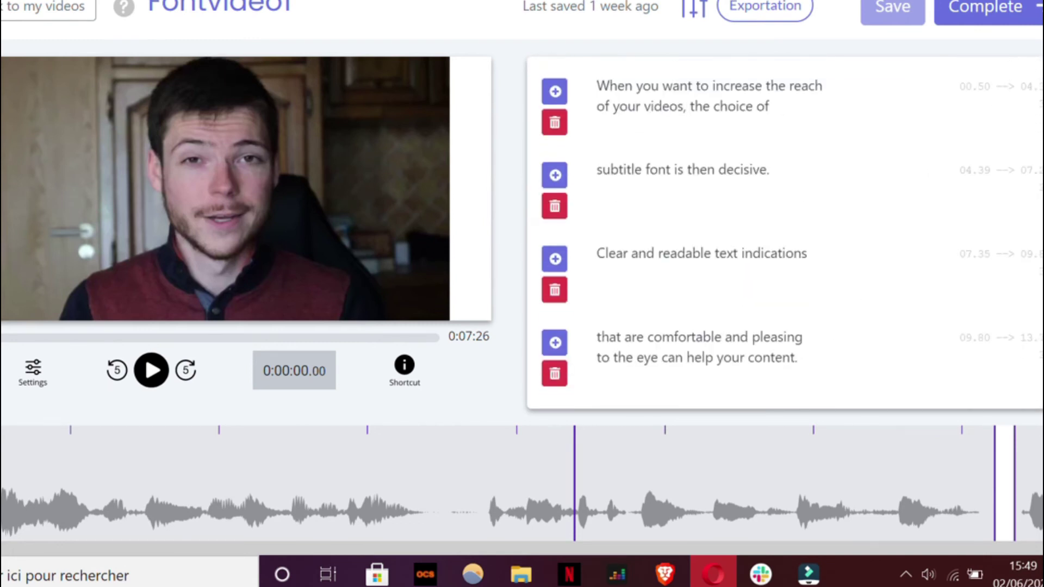
{"action": "scroll", "coordinate": [868, 160], "scroll_direction": "down", "scroll_amount": 2}
{"action": "scroll", "coordinate": [869, 160], "scroll_direction": "up", "scroll_amount": 2}
{"action": "scroll", "coordinate": [676, 478], "scroll_direction": "right", "scroll_amount": 3}
{"action": "left_click", "coordinate": [384, 465]}
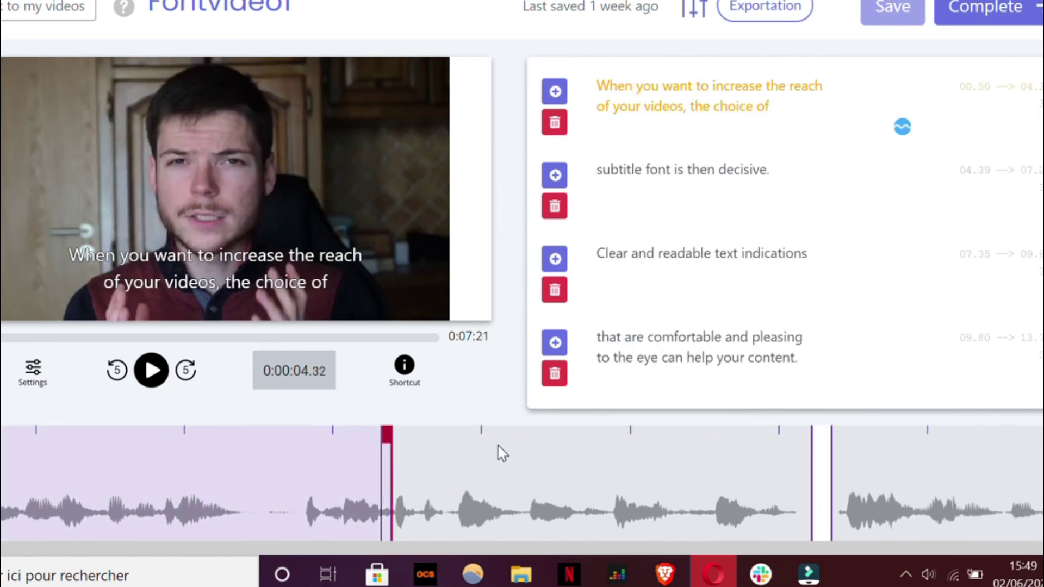
{"action": "scroll", "coordinate": [338, 458], "scroll_direction": "left", "scroll_amount": 3}
{"action": "left_click_drag", "start_coordinate": [548, 433], "coordinate": [565, 439]}
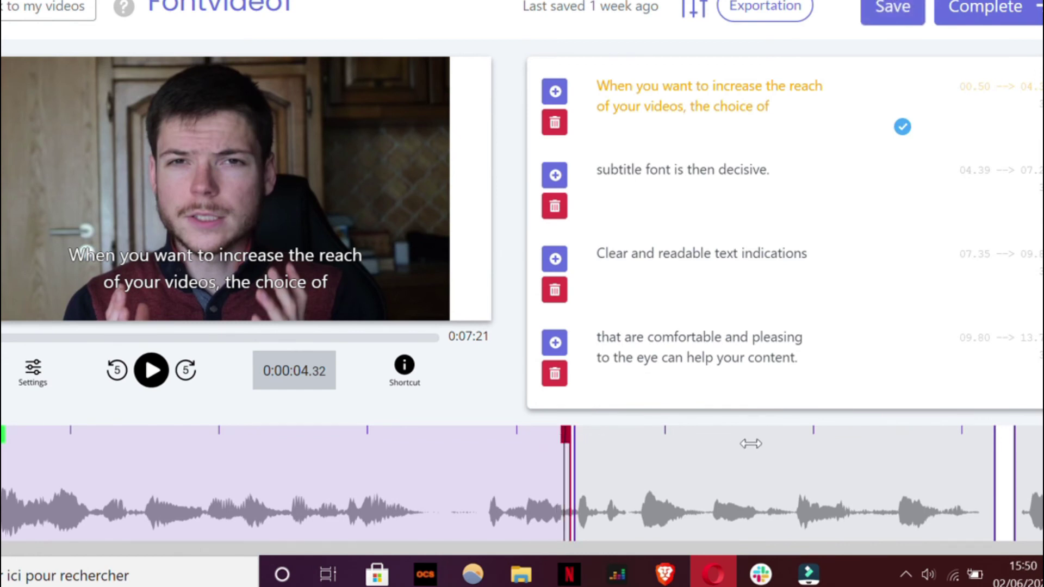
Play a quick preview, then bring the first subtitle back into view with the playhead inside it.
{"action": "left_click_drag", "start_coordinate": [740, 442], "coordinate": [604, 450]}
{"action": "left_click", "coordinate": [143, 368]}
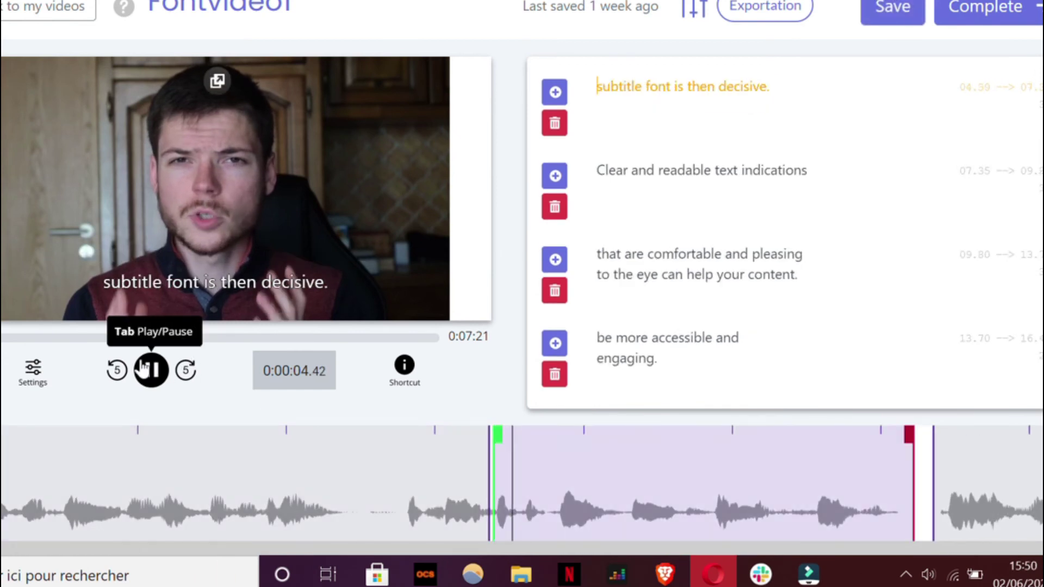
{"action": "left_click", "coordinate": [143, 369]}
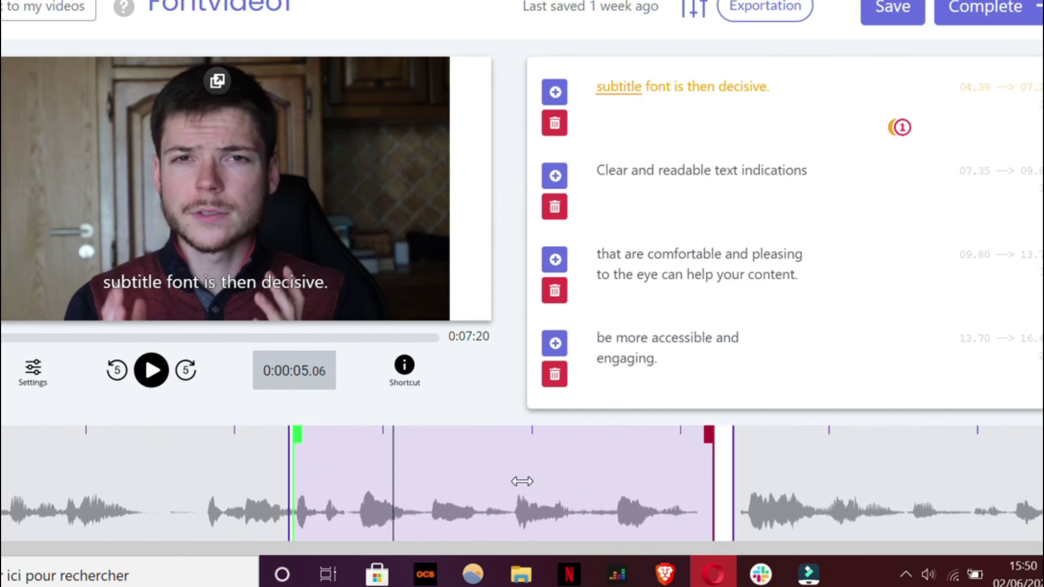
{"action": "left_click_drag", "start_coordinate": [523, 482], "coordinate": [780, 490]}
{"action": "left_click", "coordinate": [437, 483]}
{"action": "scroll", "coordinate": [637, 485], "scroll_direction": "down", "scroll_amount": 14}
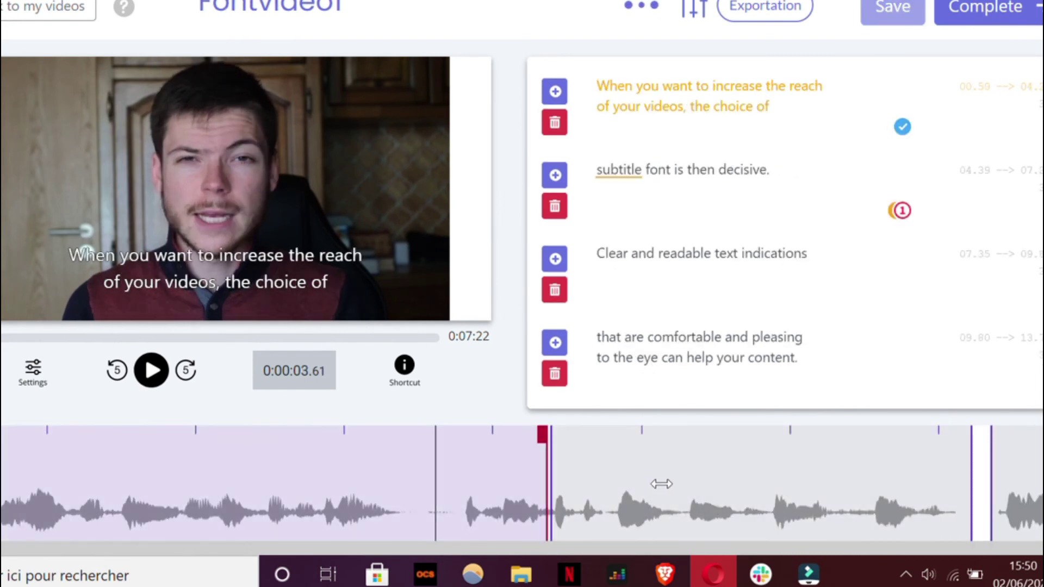
{"action": "scroll", "coordinate": [746, 484], "scroll_direction": "up", "scroll_amount": 4}
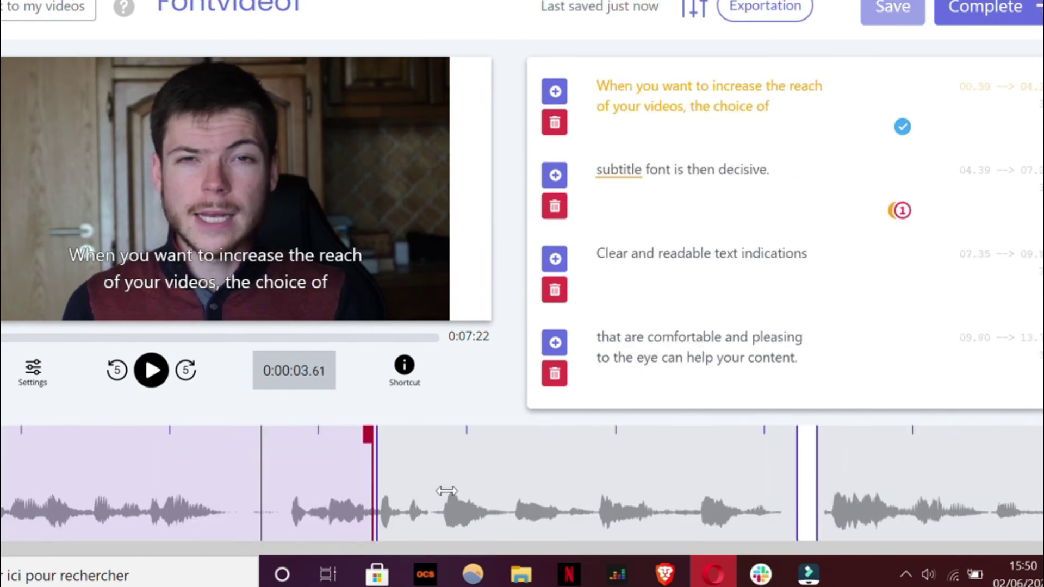
Drag the first subtitle's end left to open a gap, then replay from near the video's start.
{"action": "left_click_drag", "start_coordinate": [443, 436], "coordinate": [366, 437]}
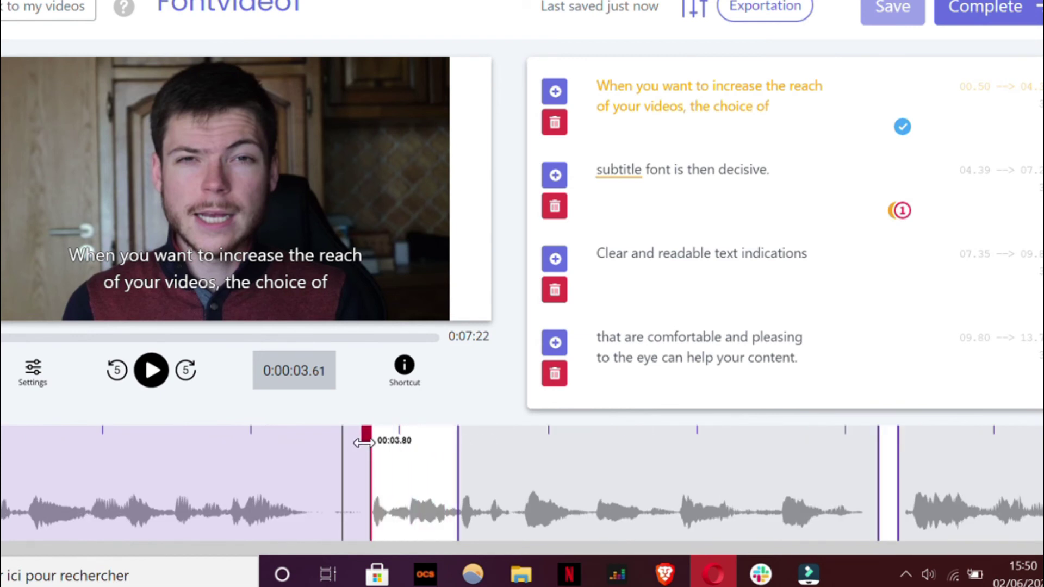
{"action": "scroll", "coordinate": [136, 445], "scroll_direction": "up", "scroll_amount": 2}
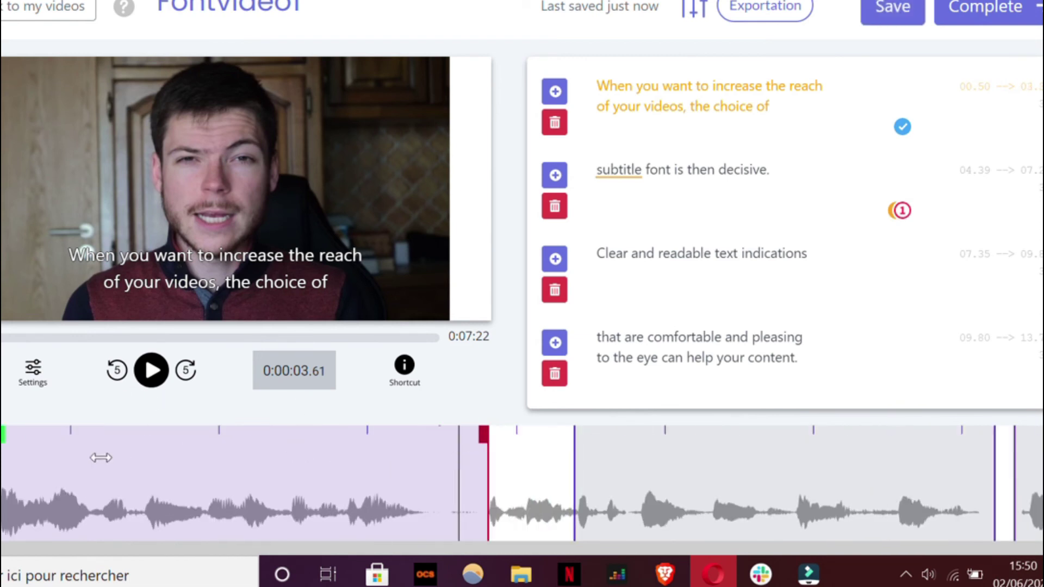
{"action": "left_click", "coordinate": [93, 457]}
{"action": "left_click", "coordinate": [152, 370]}
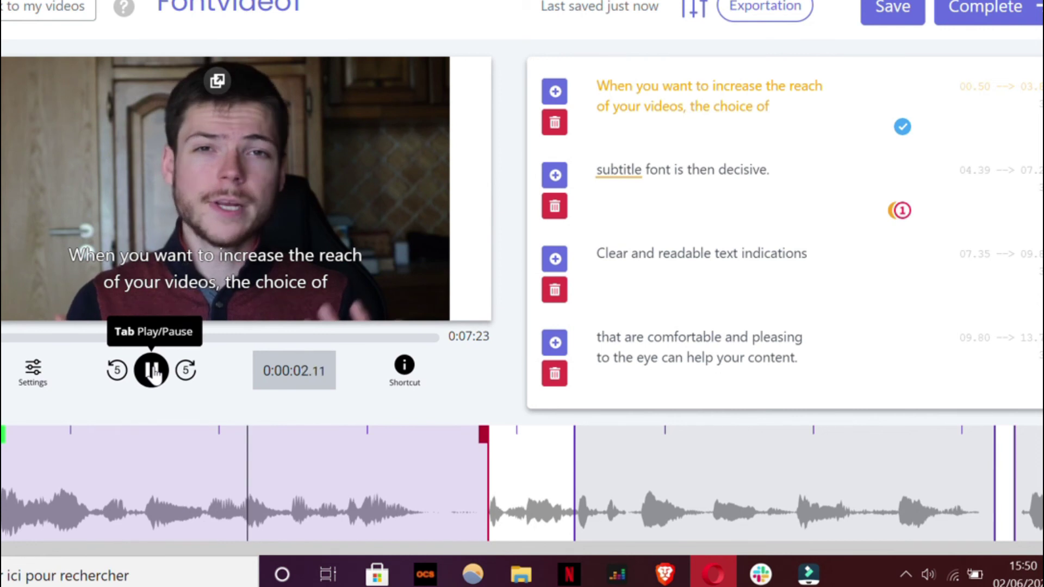
{"action": "left_click", "coordinate": [382, 158]}
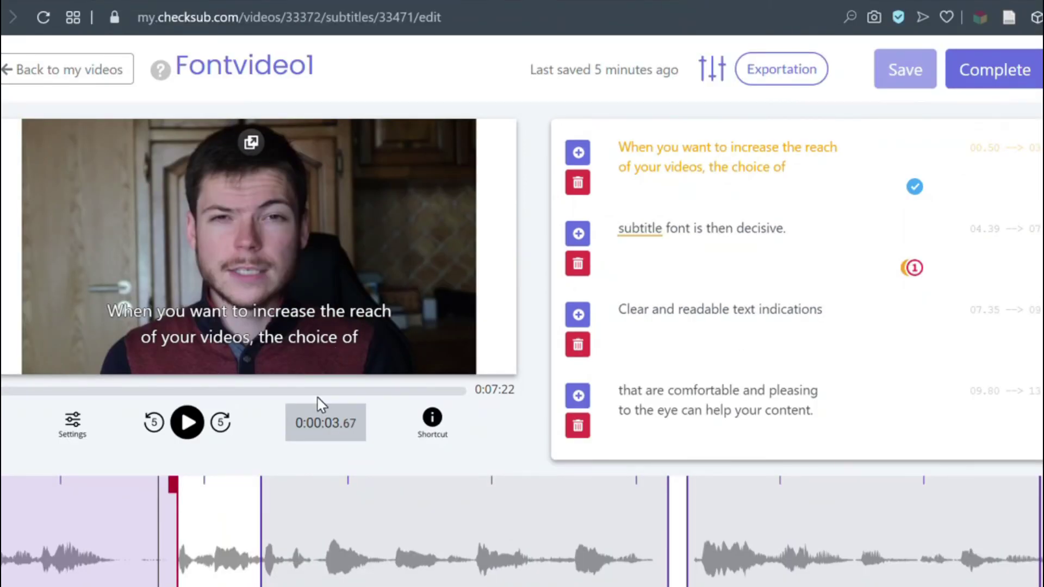
Export the Fontvideo1 subtitles as SRT to the Bureau folder and open the downloaded file.
{"action": "left_click", "coordinate": [783, 81]}
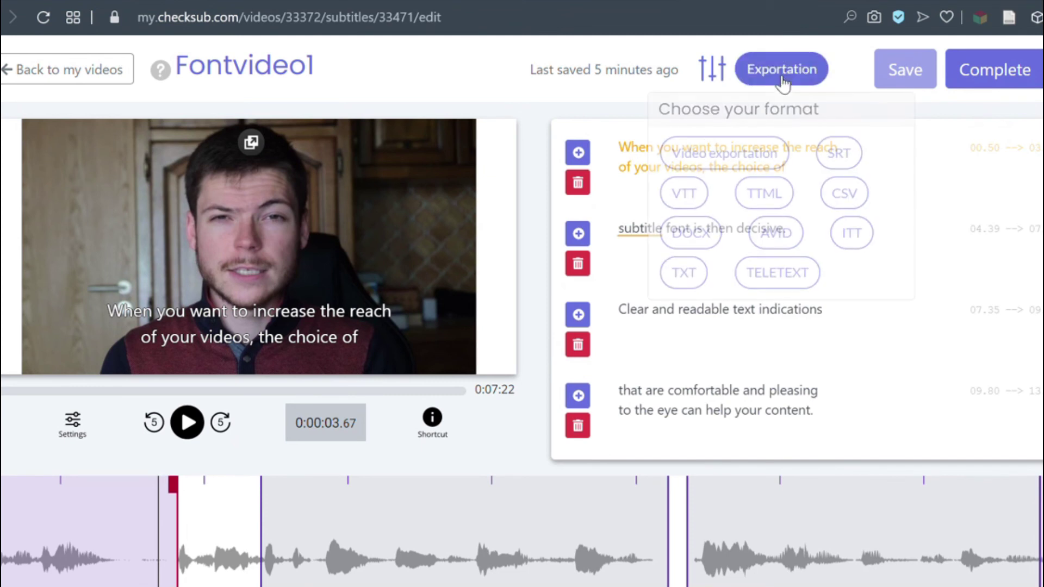
{"action": "left_click", "coordinate": [840, 155]}
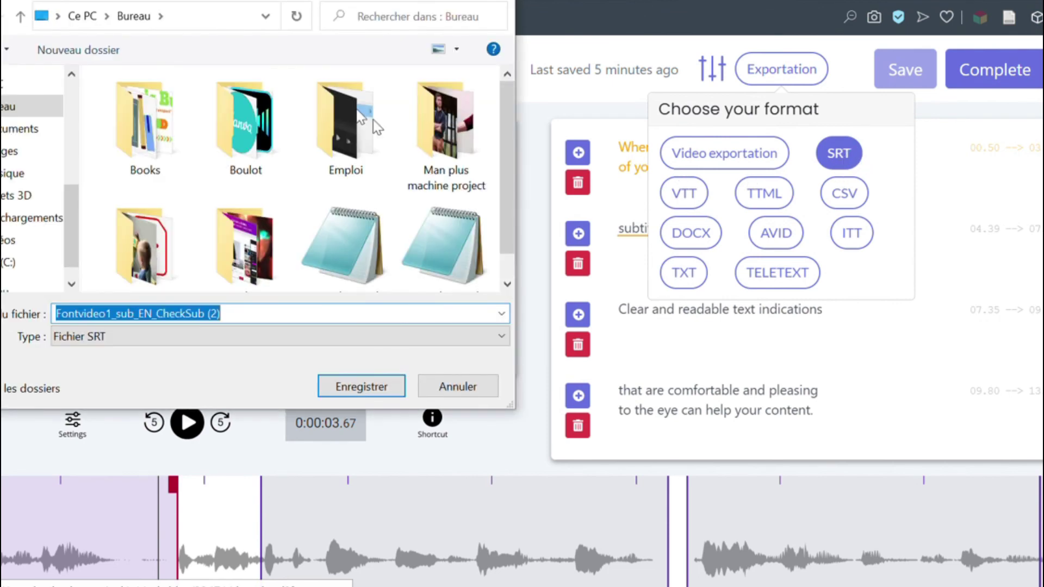
{"action": "left_click", "coordinate": [361, 385]}
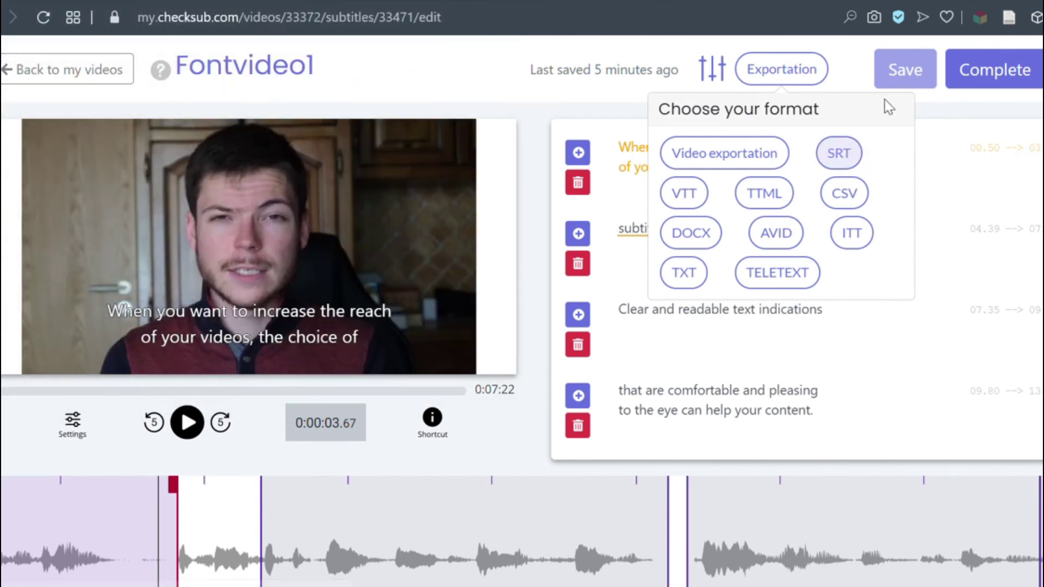
{"action": "left_click", "coordinate": [897, 91]}
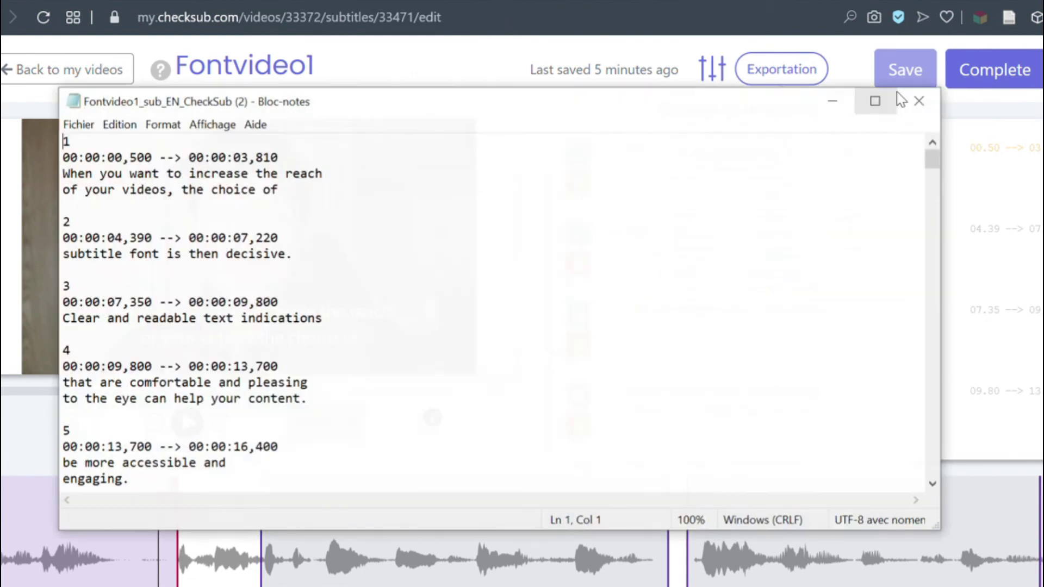